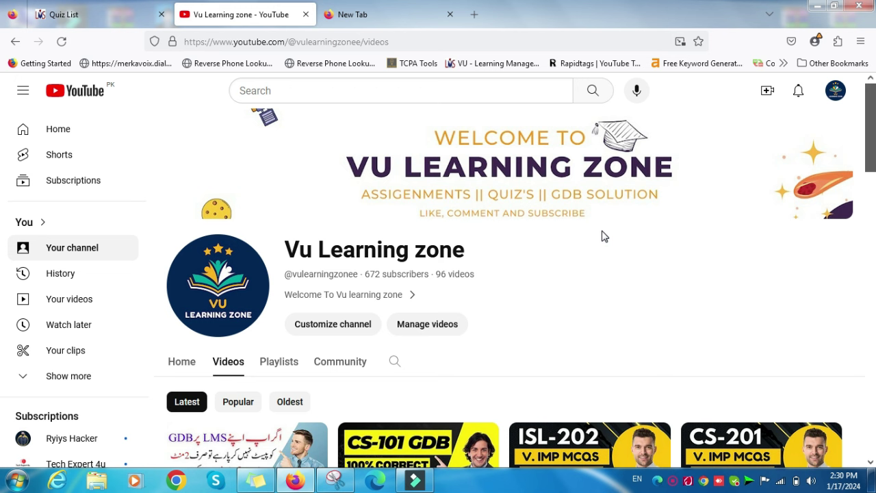
Switch from YouTube to the VU LMS CS101 quiz list tab.
click(112, 6)
Review the CS101 quiz list, checking Quiz 1–3 results and the Quiz No. 4 title.
click(292, 277)
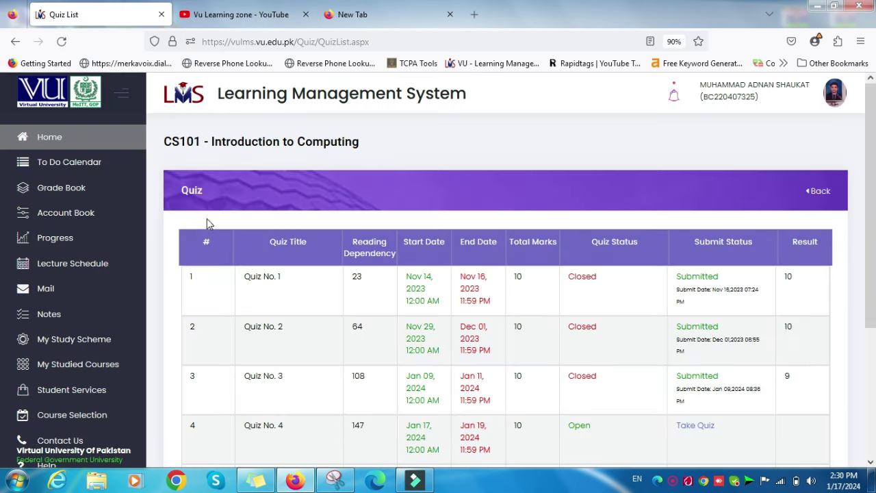
drag(163, 141, 363, 141)
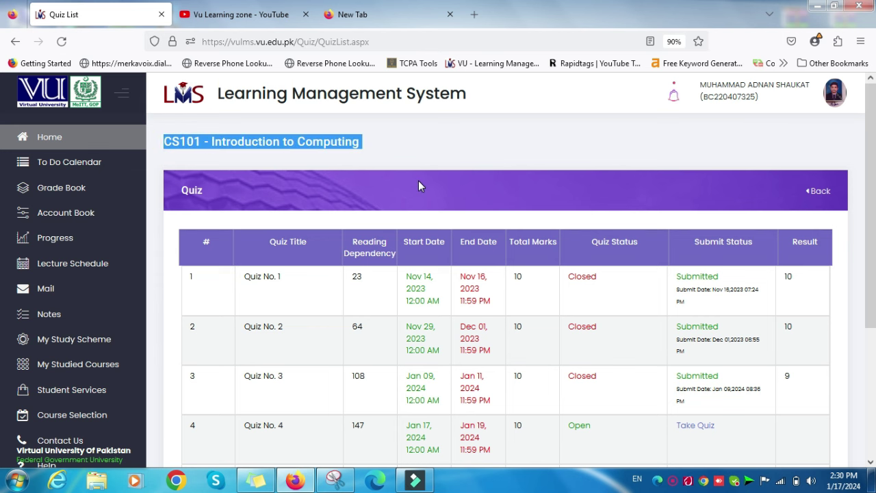
scroll(418, 180, down, 1)
scroll(438, 226, up, 1)
scroll(378, 156, down, 2)
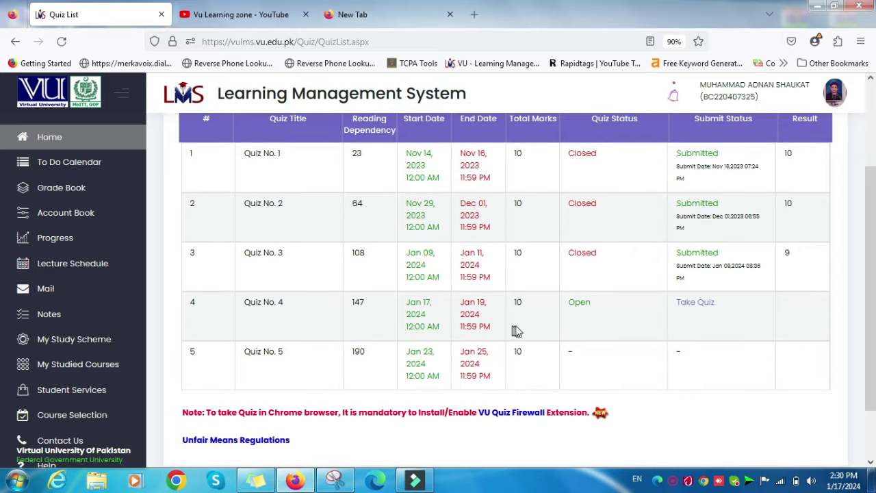
scroll(519, 331, up, 1)
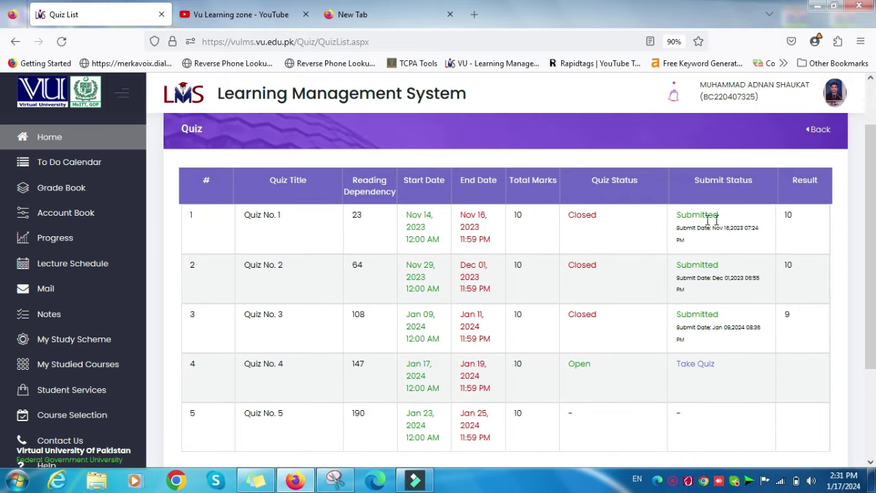
drag(746, 213, 797, 221)
drag(740, 268, 816, 267)
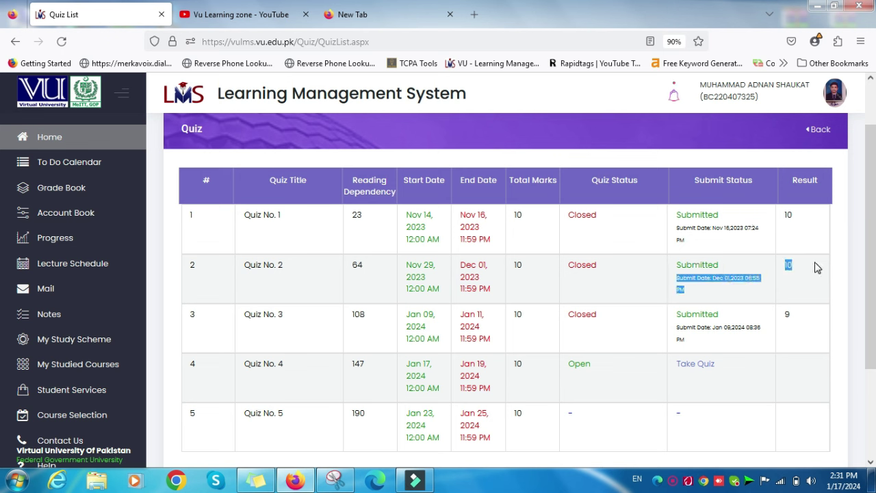
drag(737, 310, 816, 316)
click(681, 315)
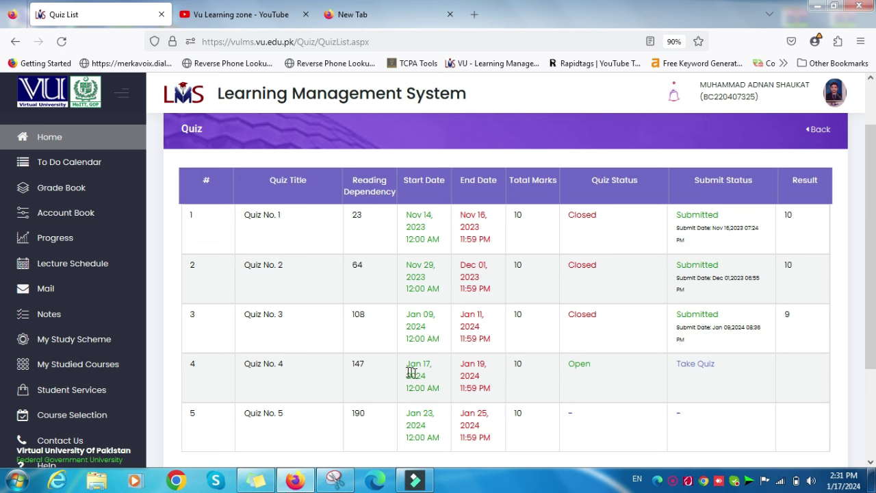
drag(249, 363, 289, 370)
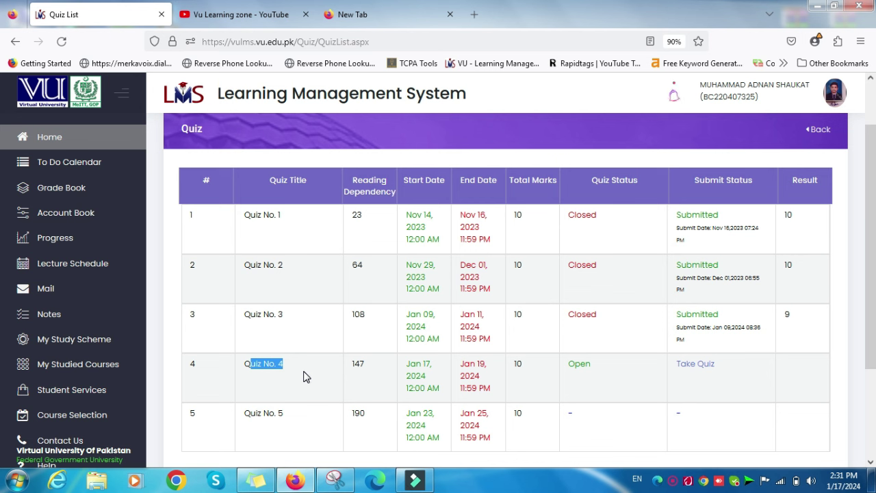
Start Quiz No. 4, then go to the empty new tab's address bar.
click(704, 370)
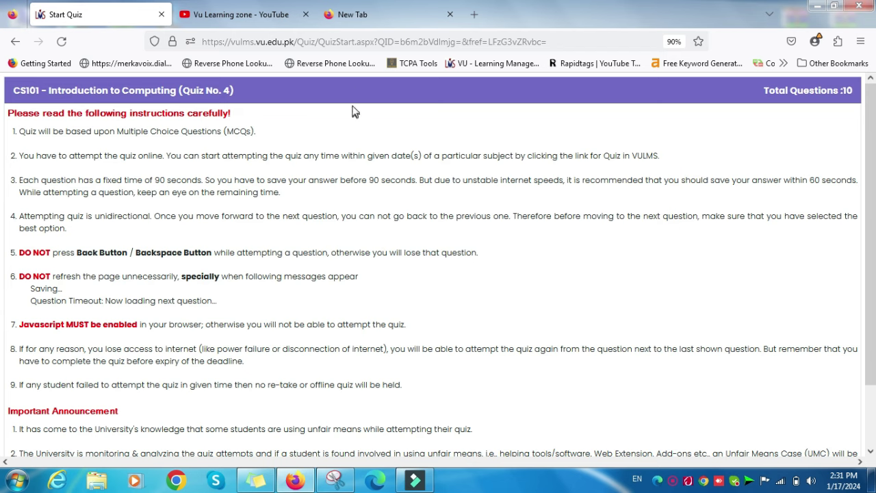
click(363, 22)
click(374, 43)
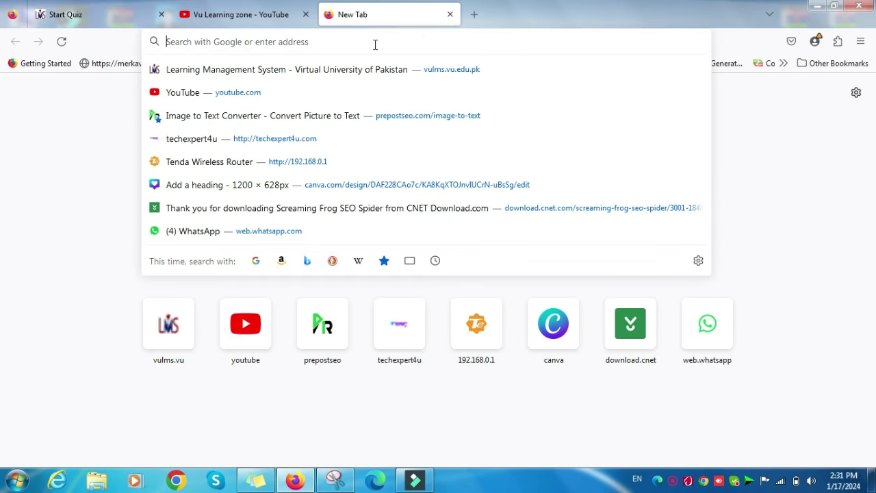
Search Google for 'image to text' and open the Prepostseo result in a new tab.
text(IMA)
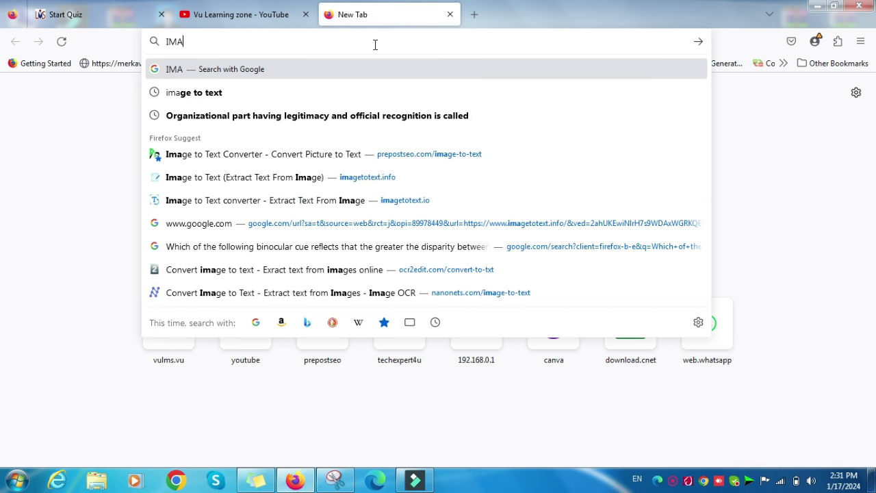
click(277, 91)
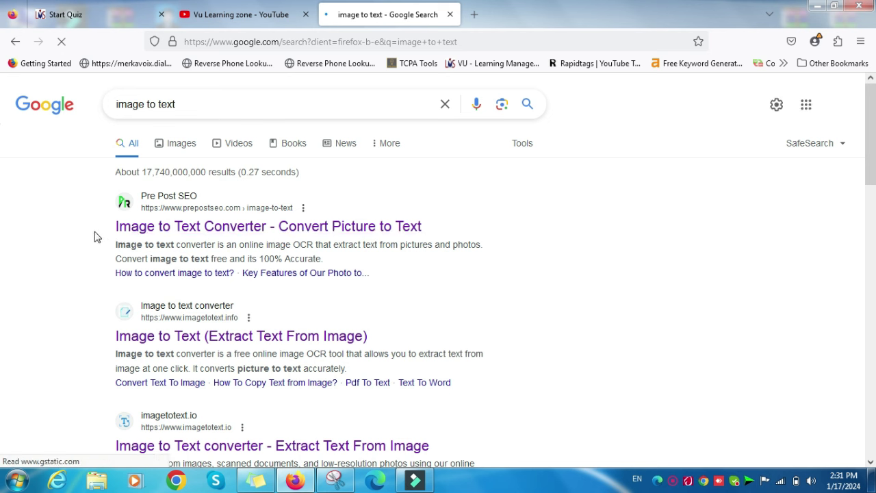
drag(94, 231, 324, 228)
right_click(323, 228)
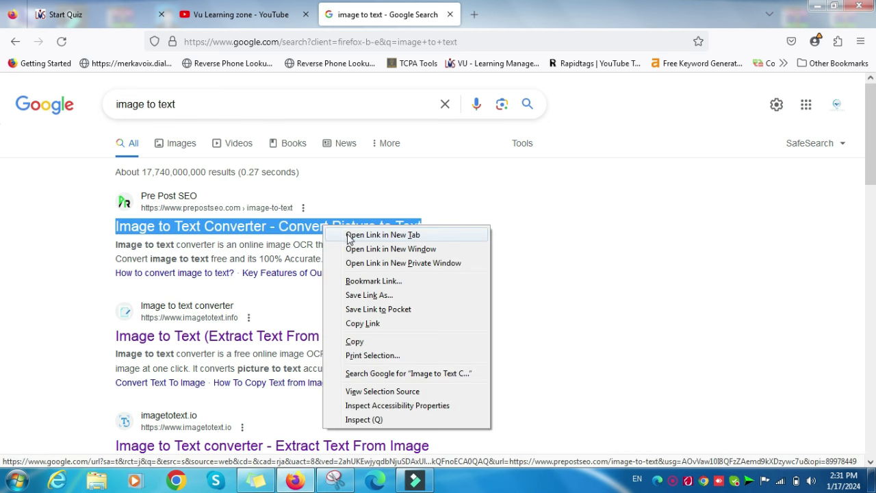
click(52, 305)
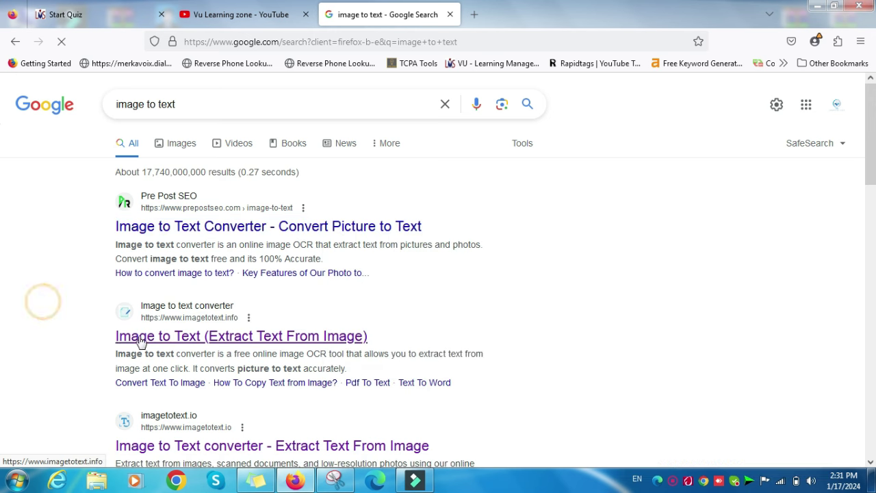
right_click(244, 231)
click(263, 239)
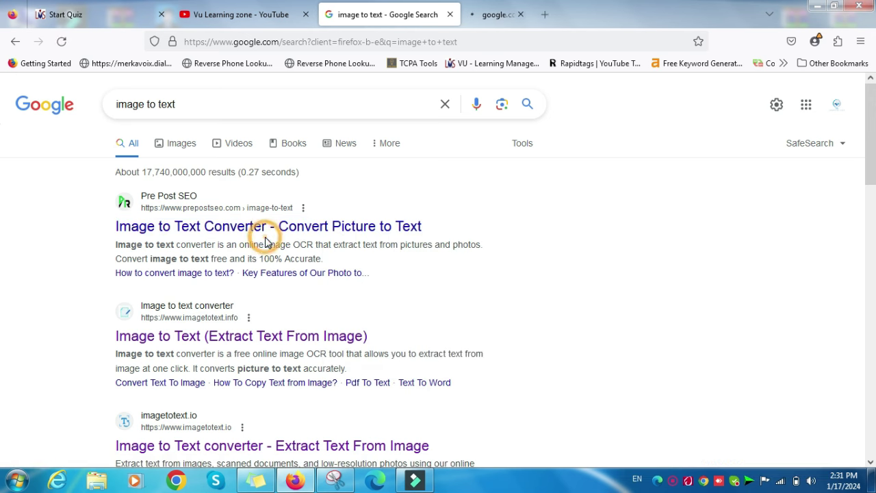
Open the imagetotext.info converter and move the search tab after the Prepostseo tab.
drag(43, 334, 372, 335)
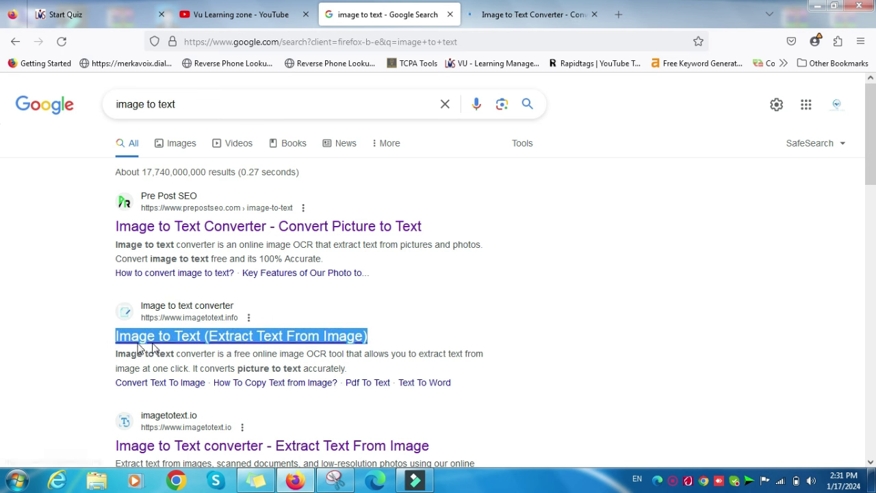
click(66, 350)
click(156, 343)
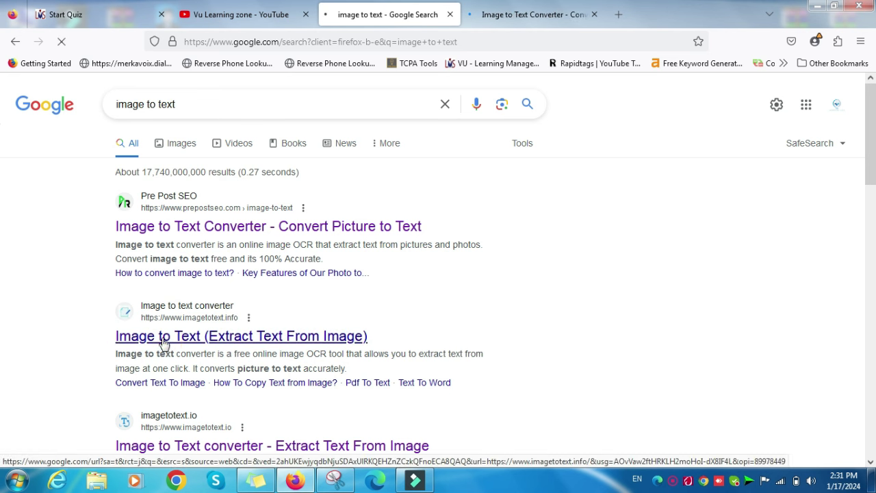
click(393, 18)
drag(393, 18, 506, 17)
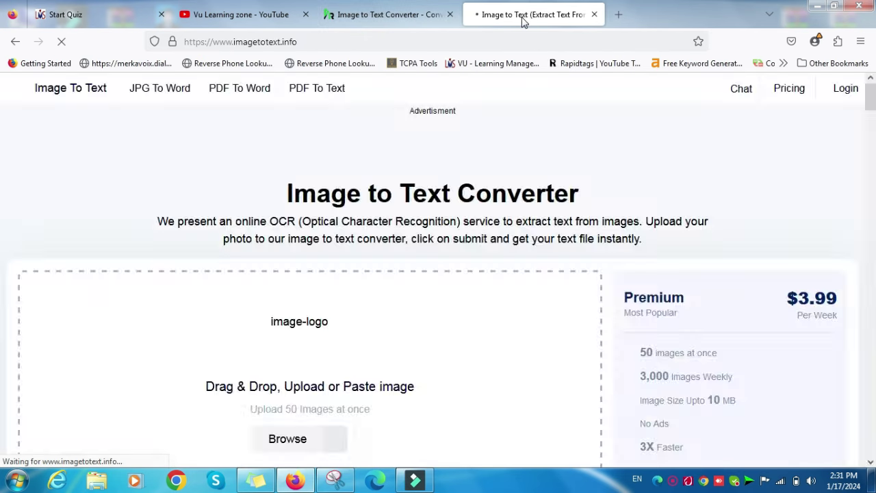
Check both converter pages, then open another blank tab.
click(422, 12)
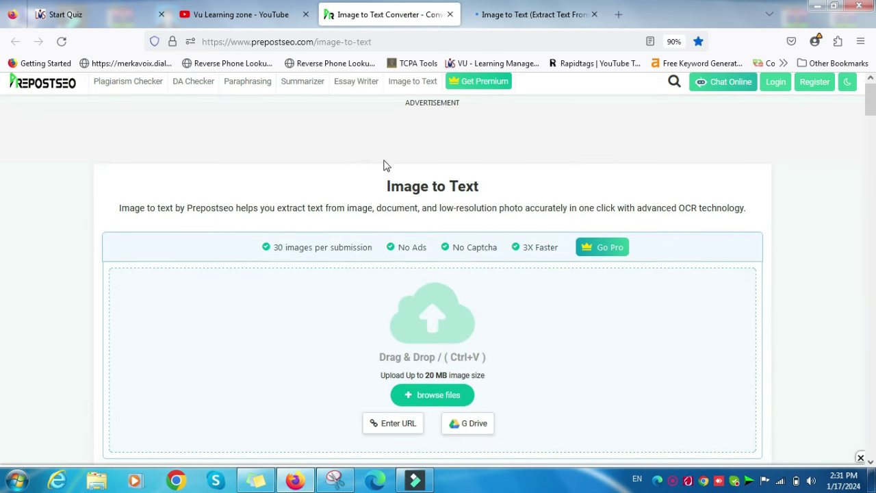
scroll(383, 164, down, 2)
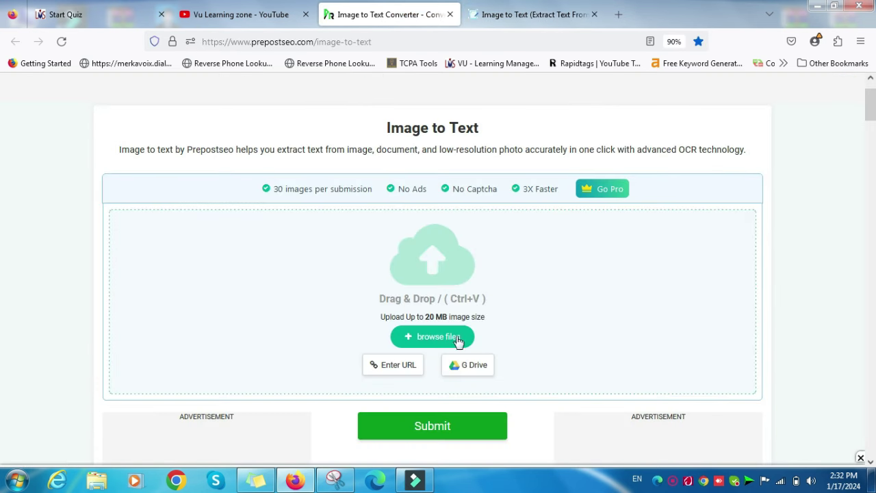
click(534, 15)
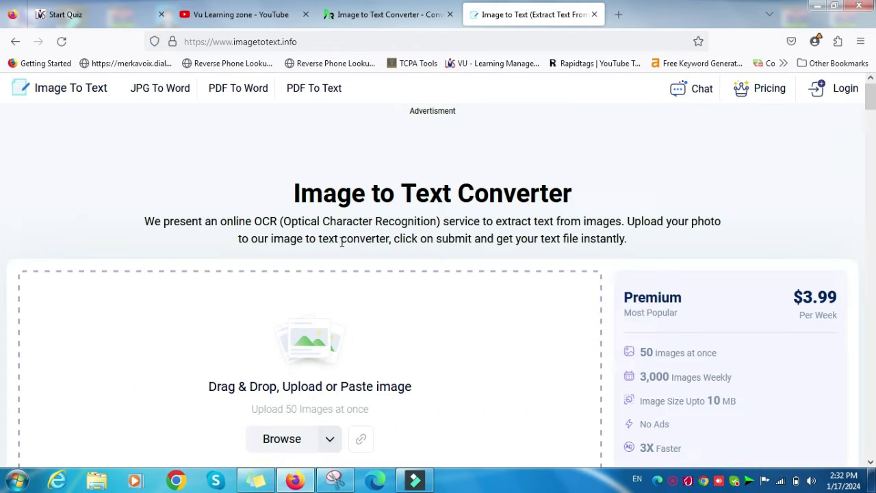
scroll(362, 274, down, 5)
click(405, 16)
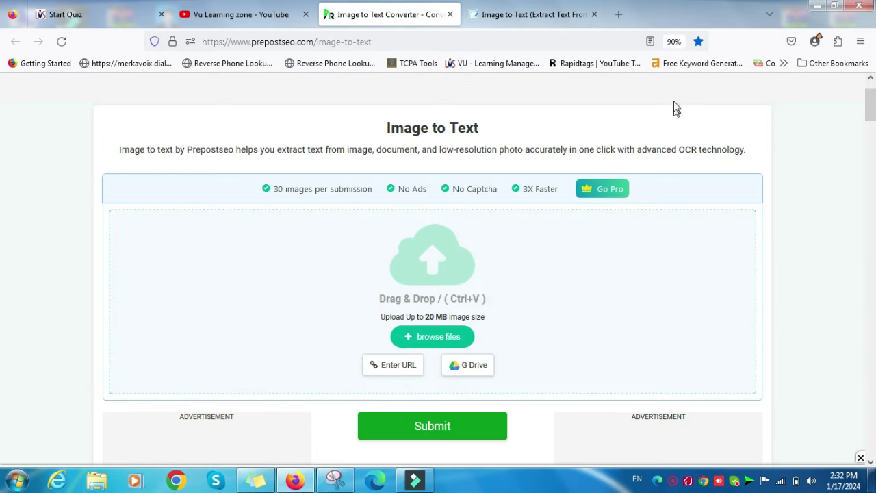
click(621, 21)
click(538, 40)
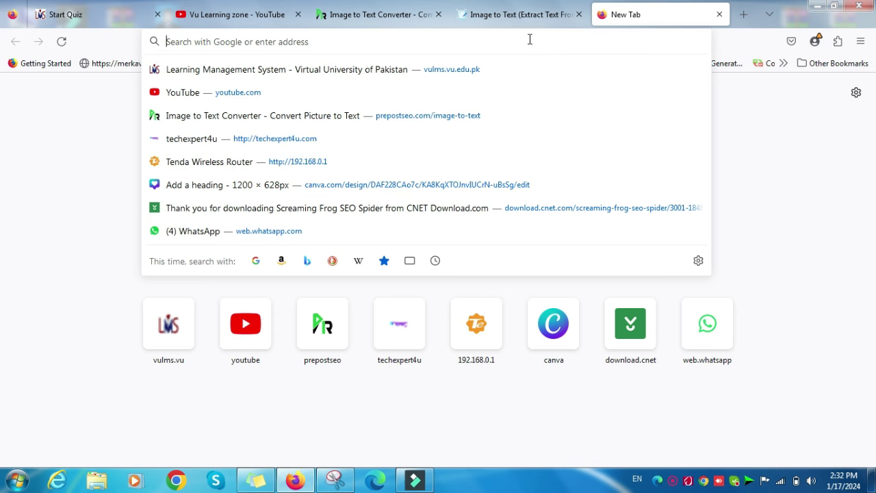
Open the saved bard.google.com/chat, showing 'terminates immediately' for the Sequential Search question.
text(gOOGLE BA)
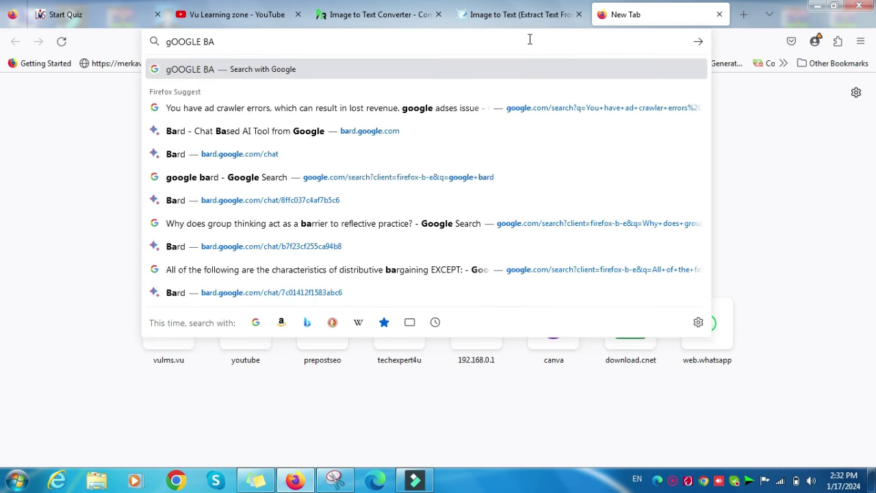
text(R)
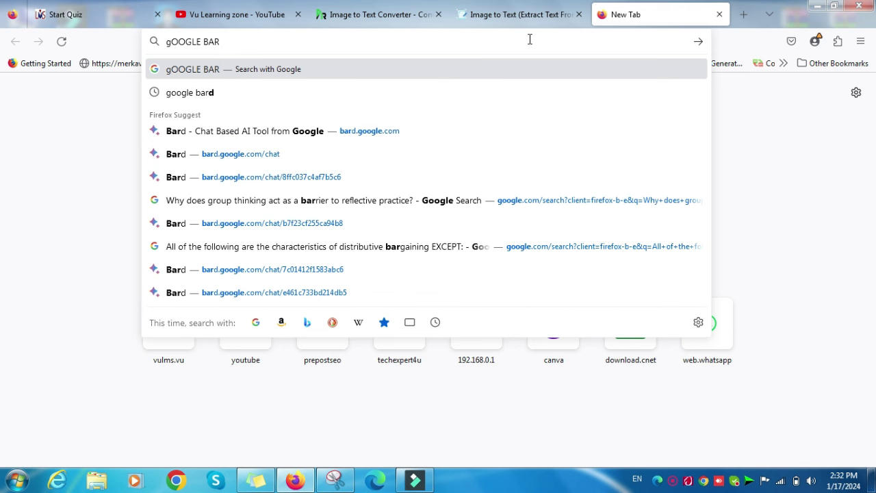
key(Down)
key(Down)
key(Down)
key(Down)
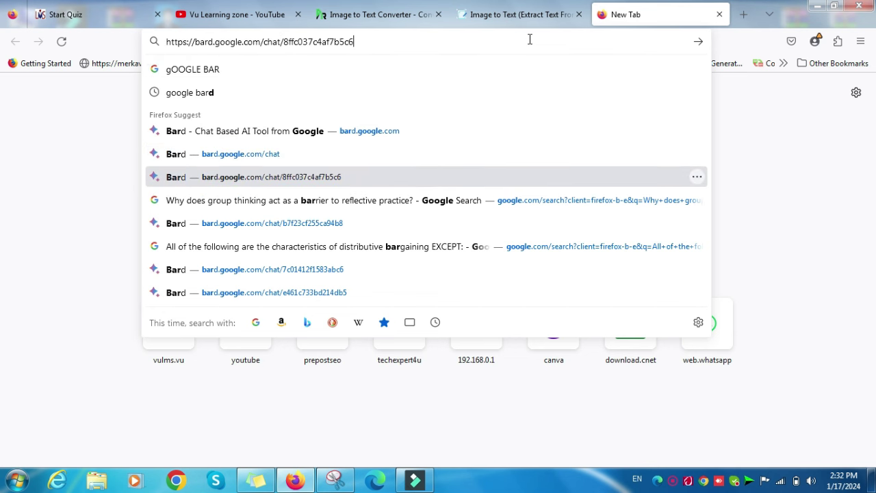
key(Return)
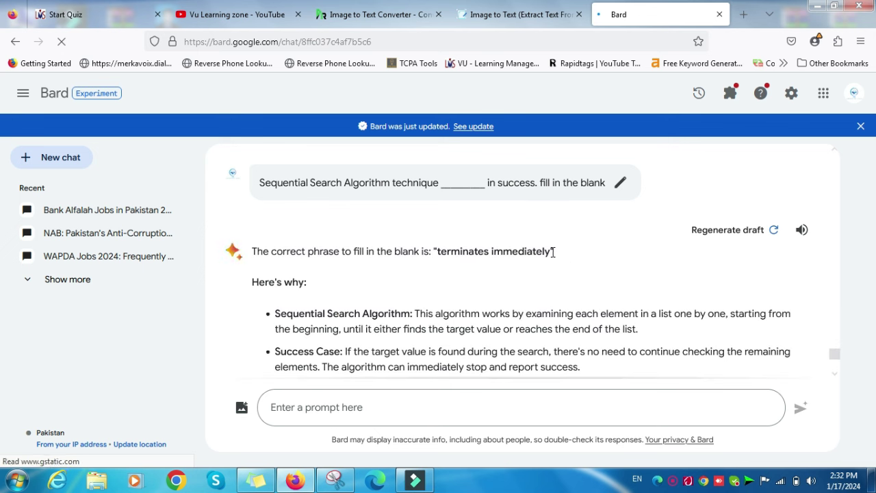
mouse_move(553, 252)
mouse_down()
mouse_move(437, 252)
mouse_move(549, 251)
mouse_up()
click(550, 252)
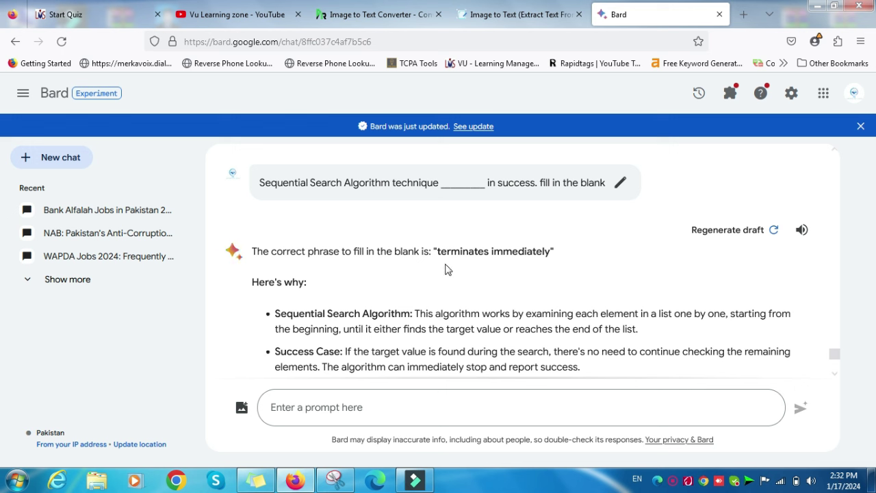
drag(438, 251, 555, 253)
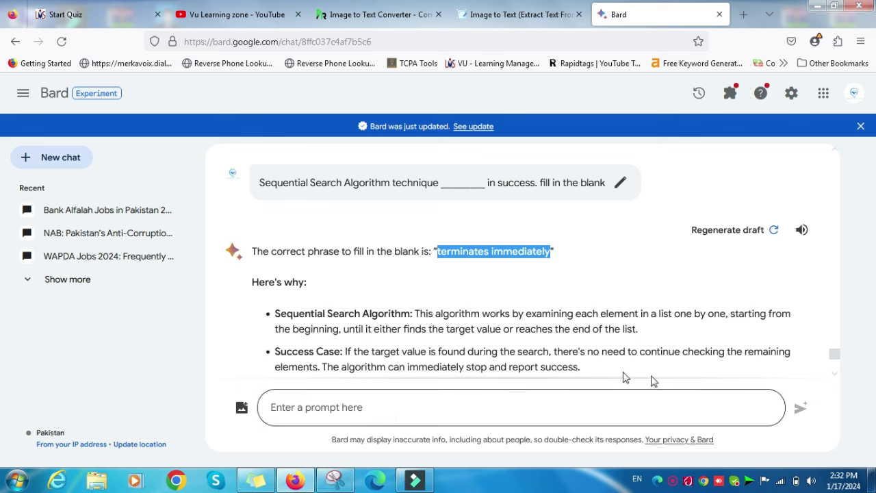
click(337, 482)
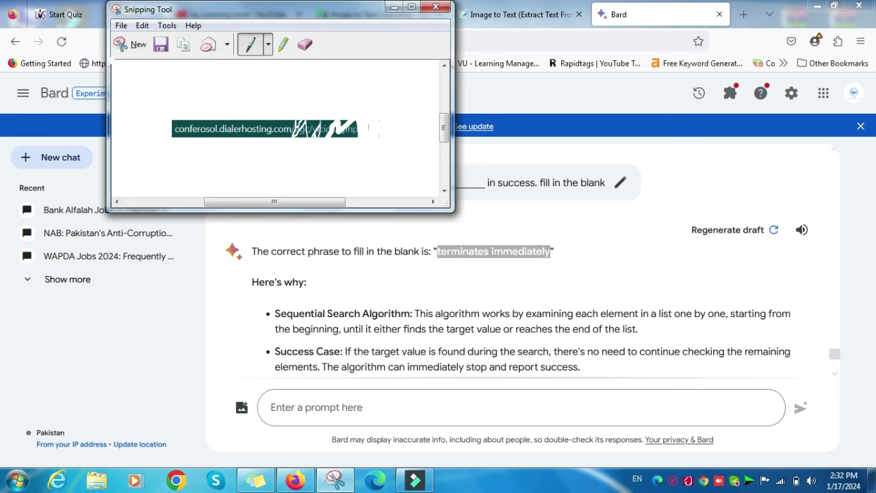
Close the idle Snipping Tool and relaunch it from a Start menu search for 'SNAP'.
click(127, 43)
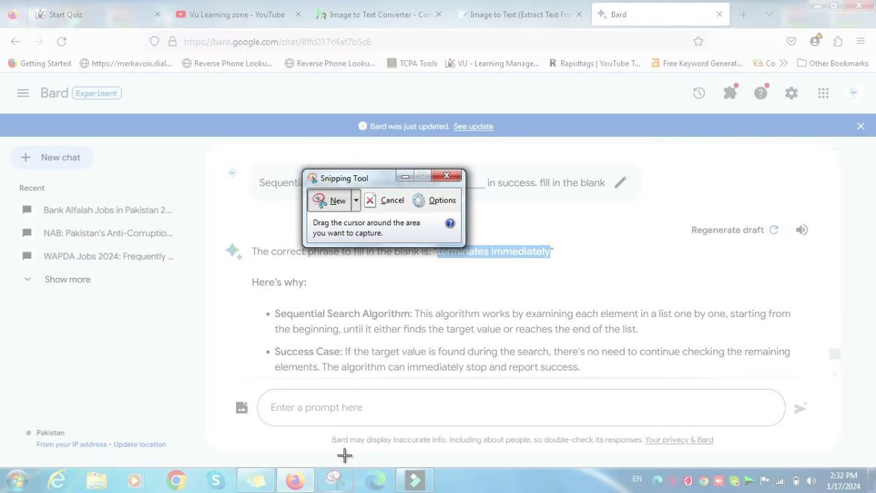
click(457, 180)
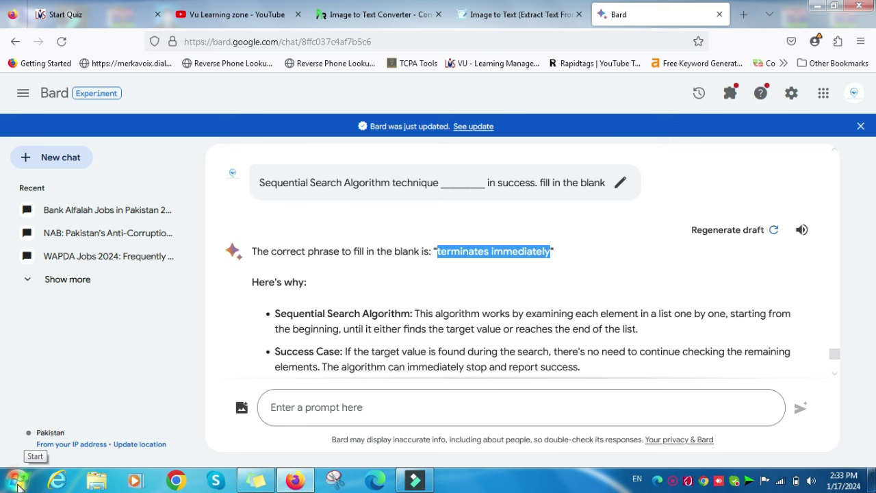
click(18, 481)
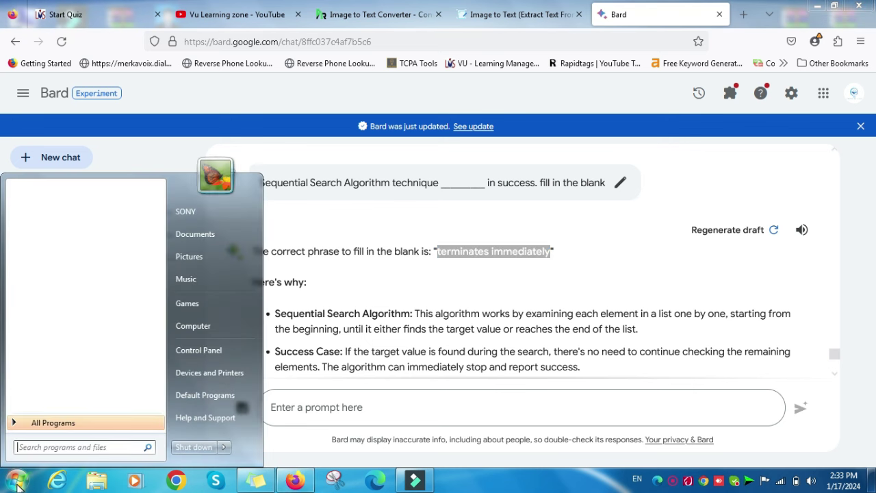
click(44, 449)
text(SNAP)
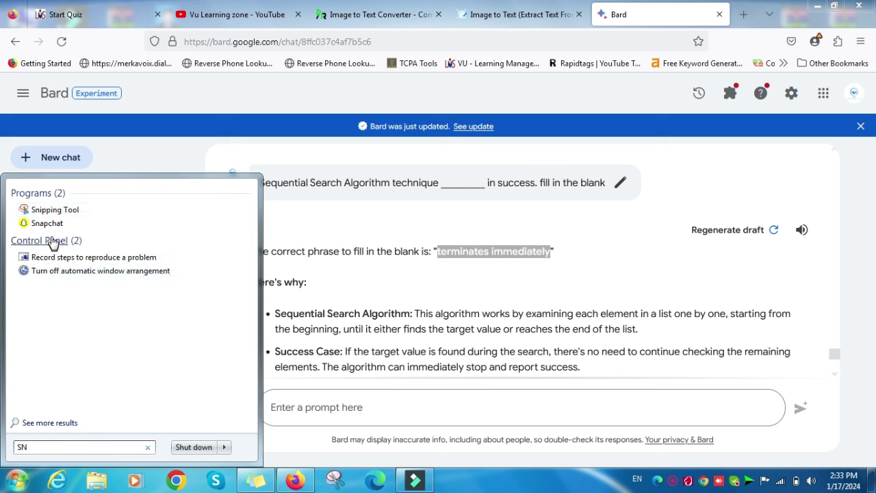
click(59, 215)
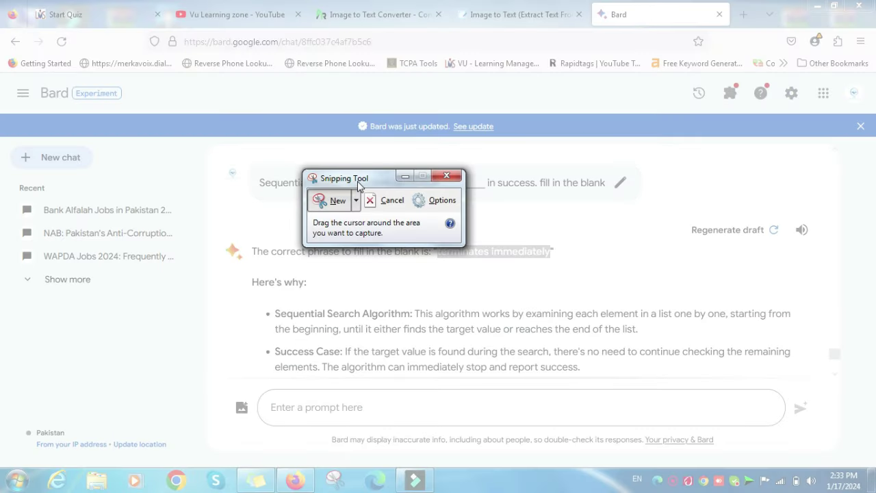
Move Snipping Tool aside, minimize it, and return to the Start Quiz tab.
drag(359, 183, 511, 279)
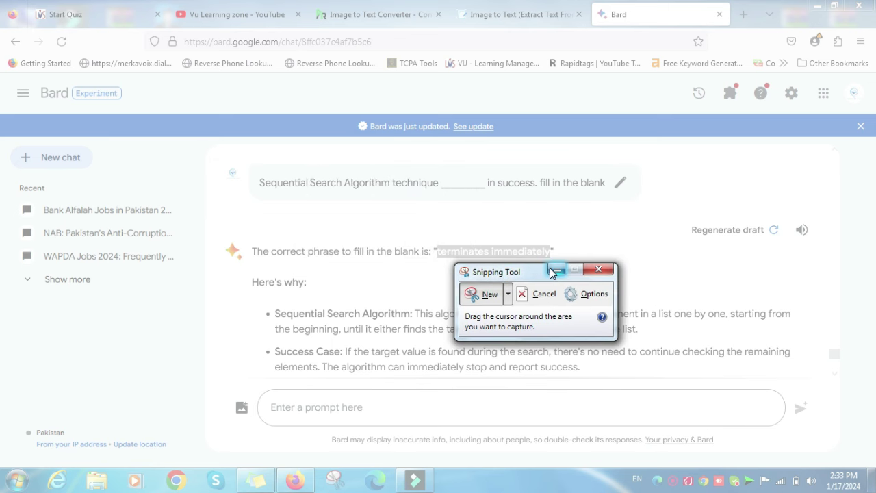
click(554, 272)
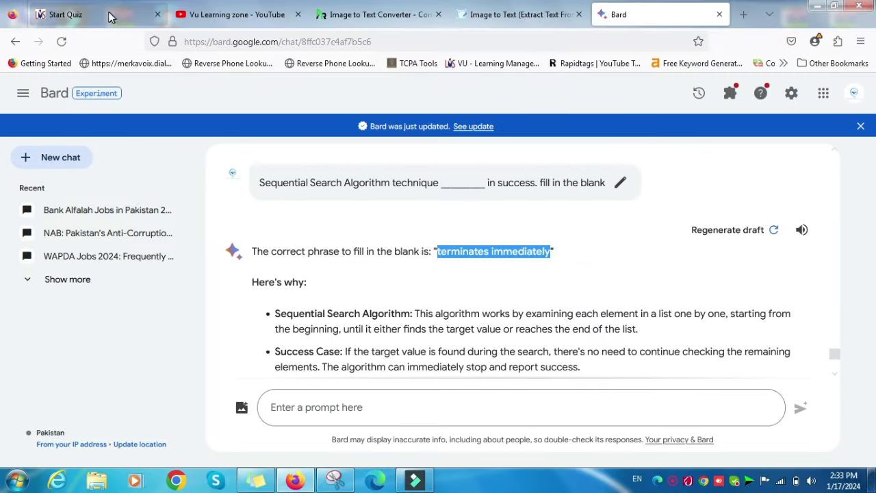
key(ctrl+Tab)
scroll(197, 230, down, 2)
Reorder tabs: YouTube last, a new blank tab second, imagetotext.info after Bard.
scroll(197, 229, up, 2)
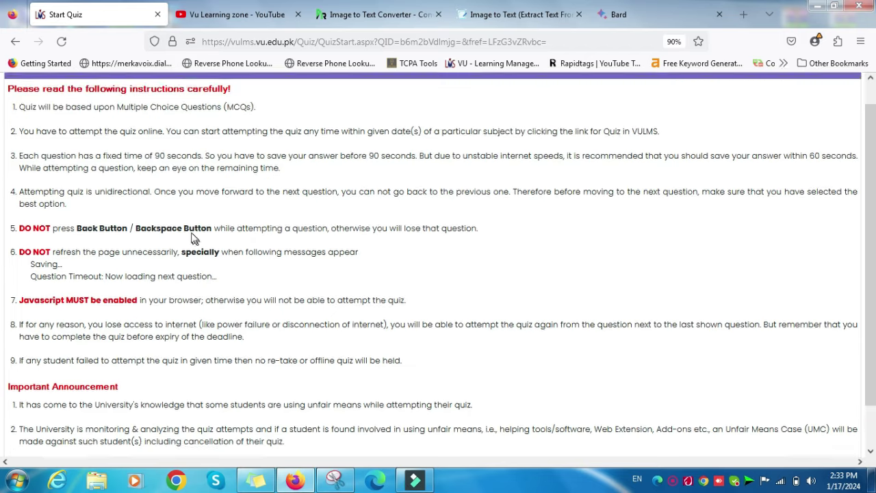
scroll(225, 233, down, 2)
scroll(274, 202, up, 2)
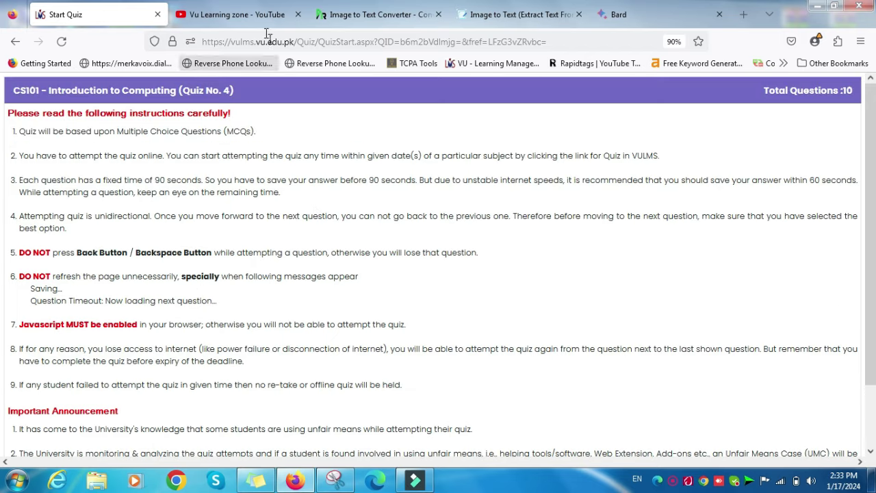
drag(273, 14, 662, 18)
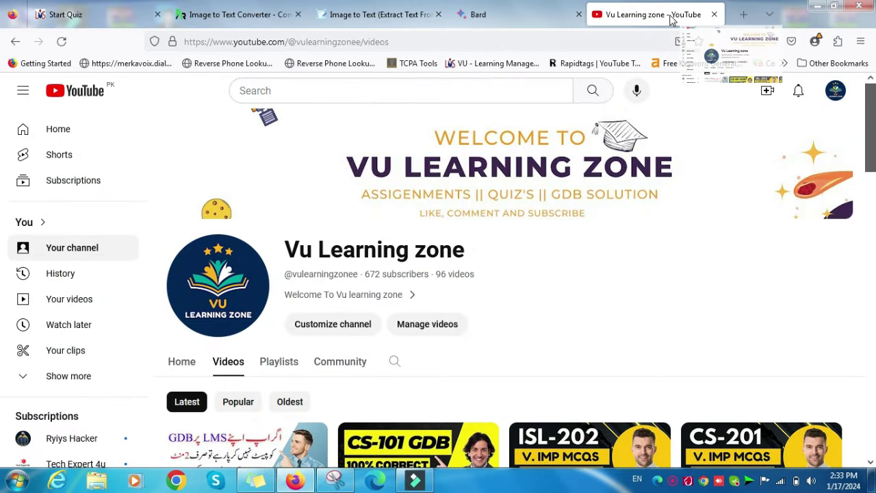
click(744, 16)
drag(668, 17, 221, 11)
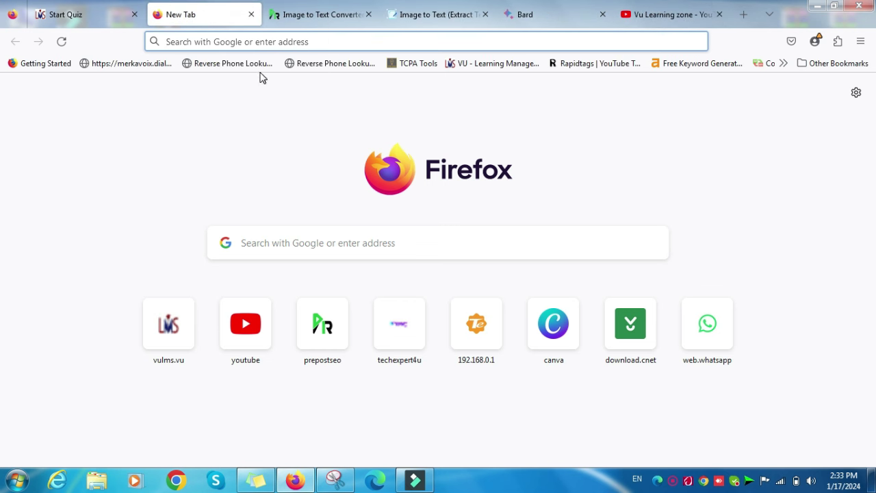
click(307, 16)
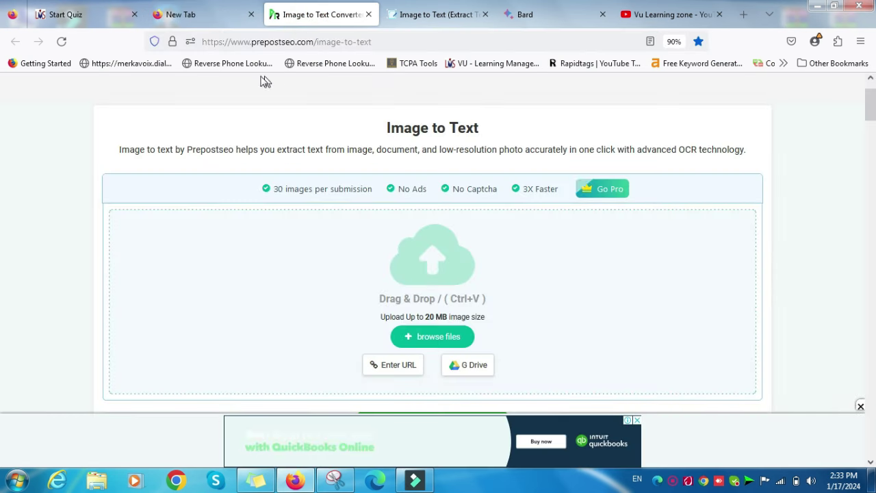
click(225, 19)
drag(422, 15, 551, 15)
Close the advertisement banner on Prepostseo and return to the Start Quiz instructions.
click(318, 15)
scroll(383, 258, down, 3)
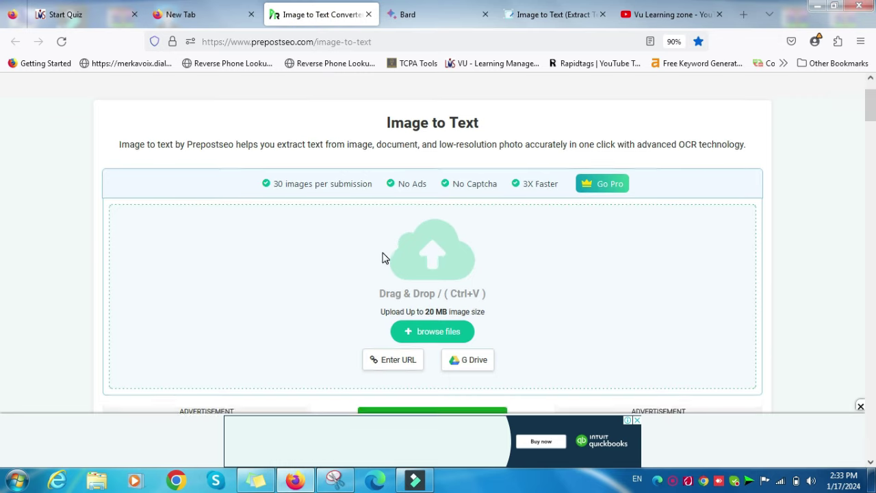
click(861, 404)
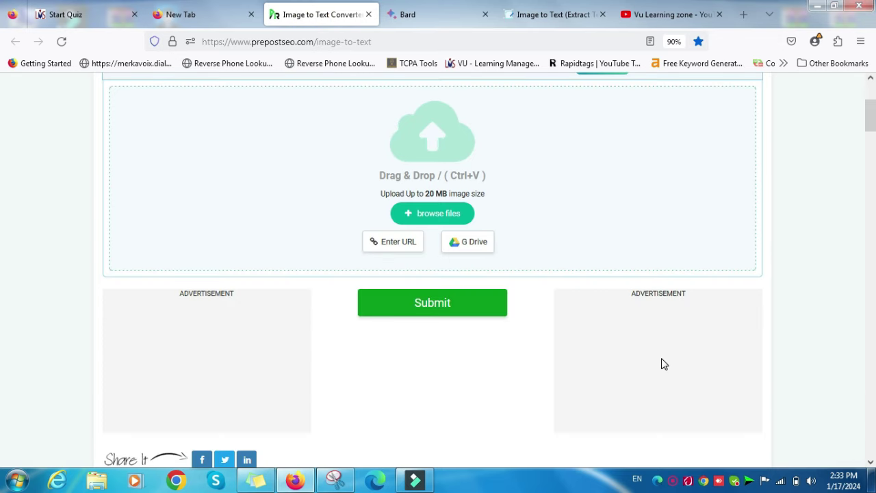
scroll(646, 359, up, 3)
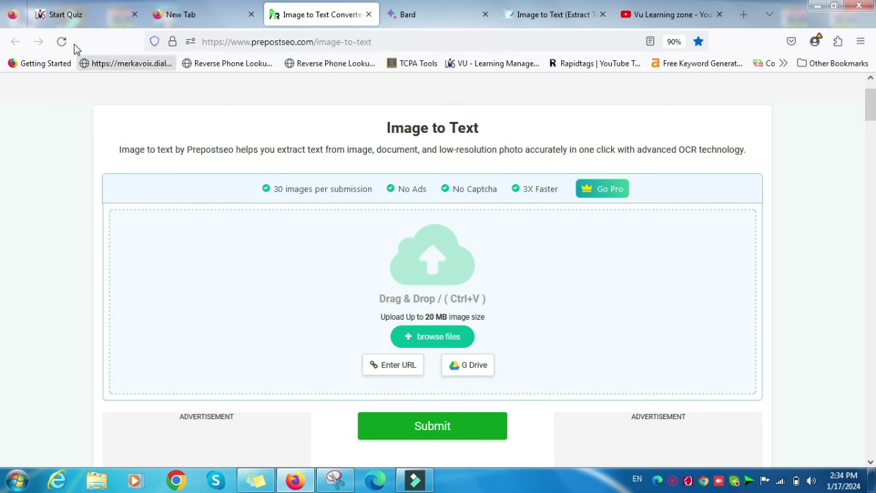
click(73, 17)
scroll(838, 401, down, 2)
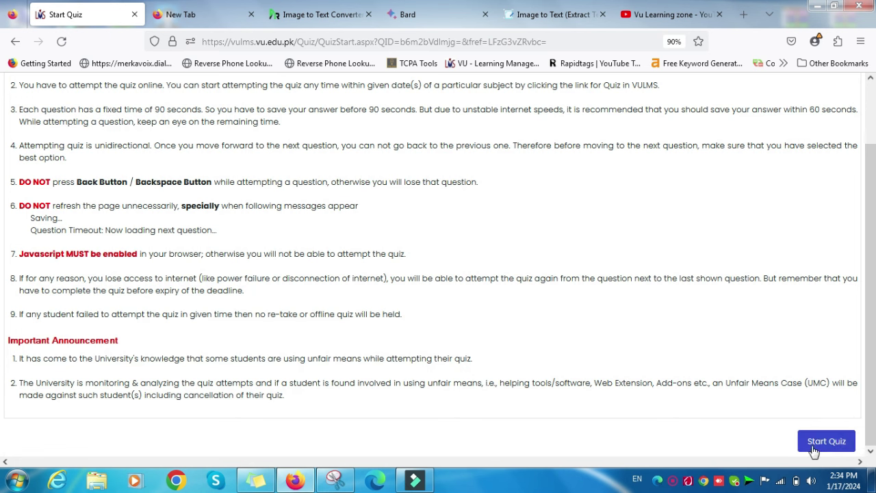
Start the CS101 quiz to reach Question 1 of 10, bringing Snipping Tool forward.
click(818, 444)
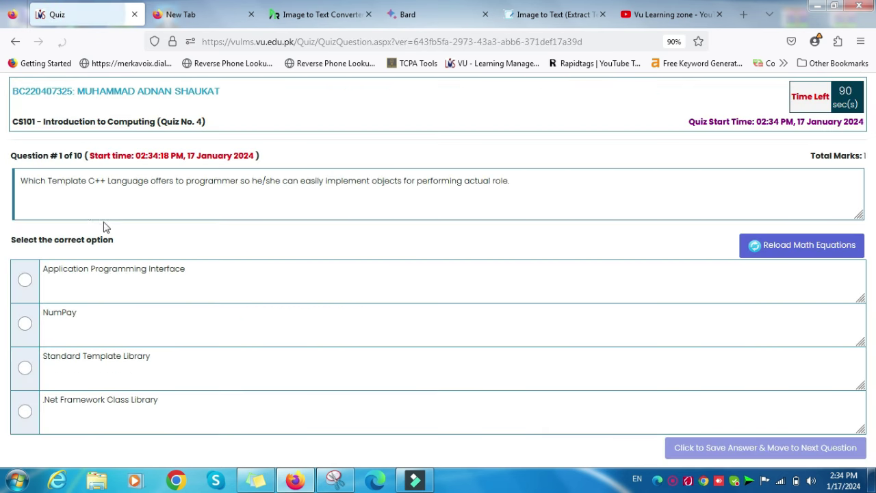
click(414, 480)
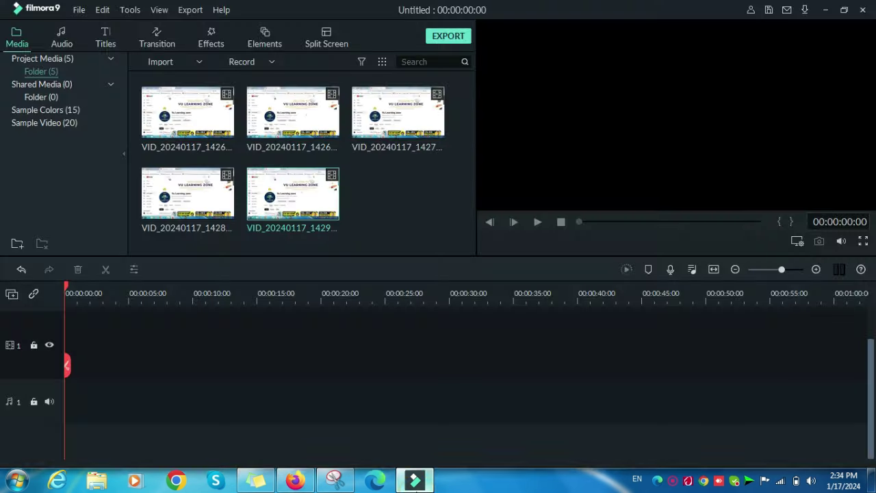
click(415, 480)
click(346, 482)
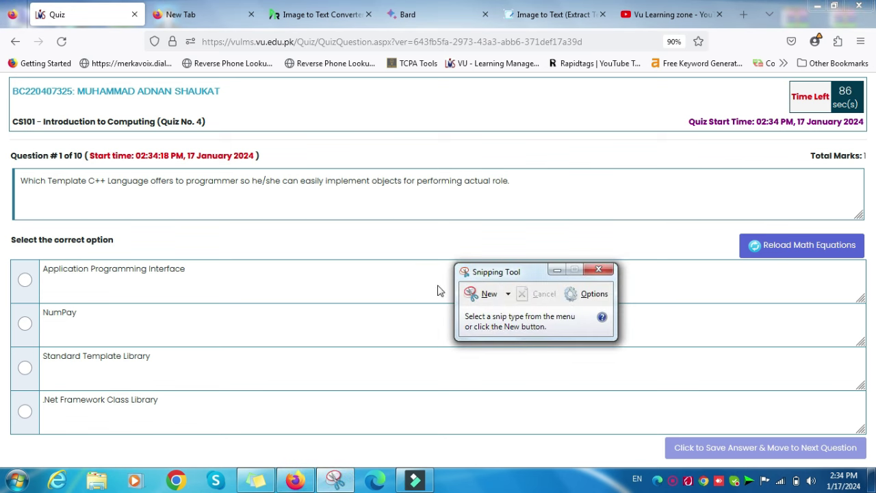
Snip question 1 with its four options, paste it into Prepostseo, and submit.
click(479, 294)
drag(15, 171, 522, 429)
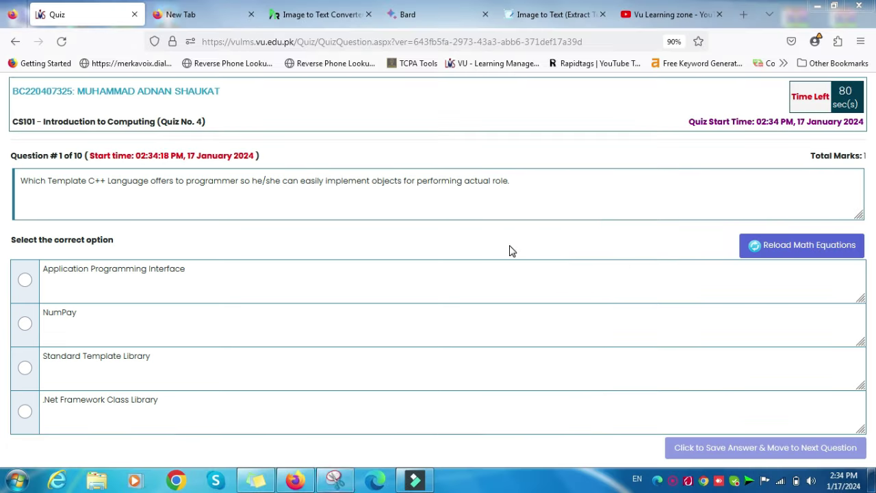
click(705, 12)
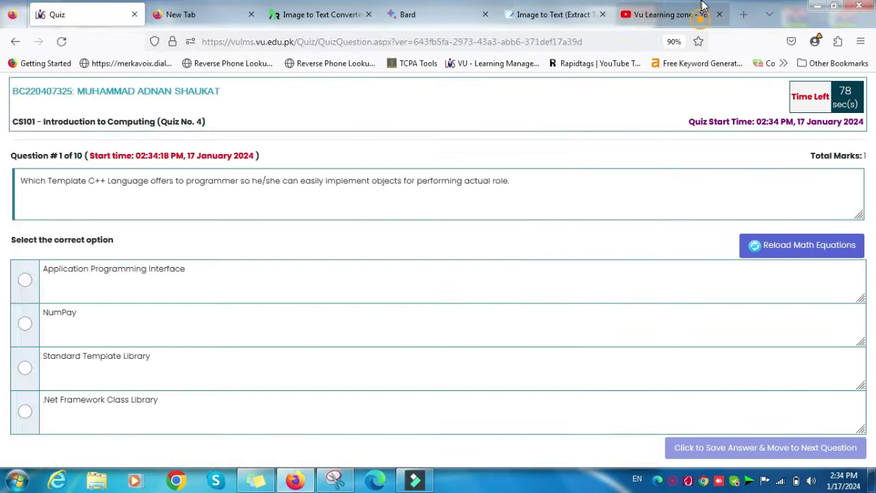
click(322, 14)
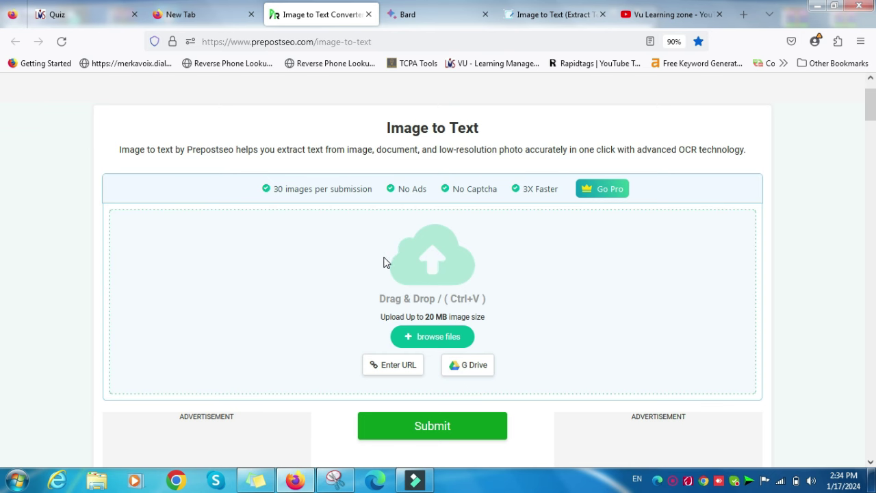
key(ctrl+v)
scroll(405, 254, down, 2)
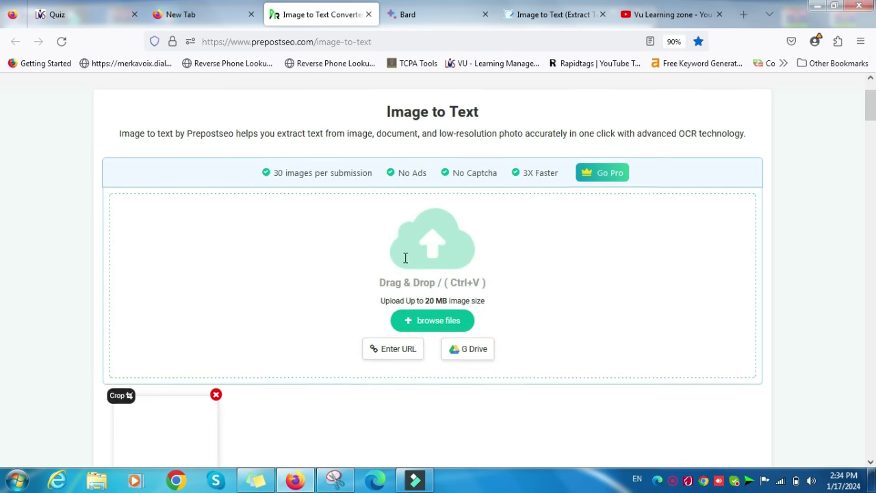
scroll(174, 386, down, 1)
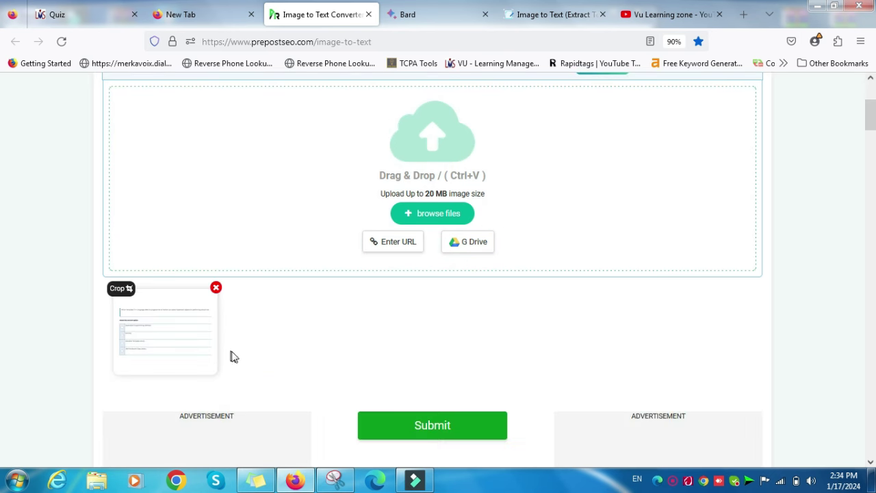
click(463, 429)
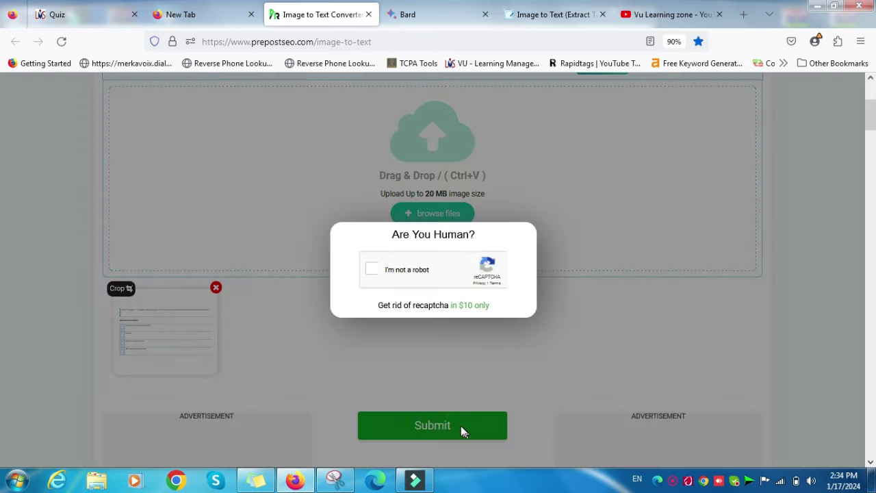
Work through the reCAPTCHA, marking the chimney tiles.
click(372, 271)
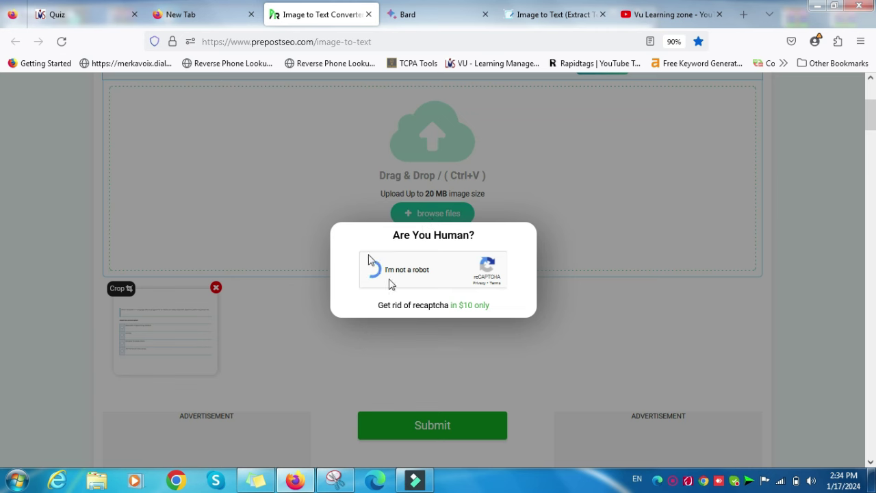
click(537, 269)
click(474, 267)
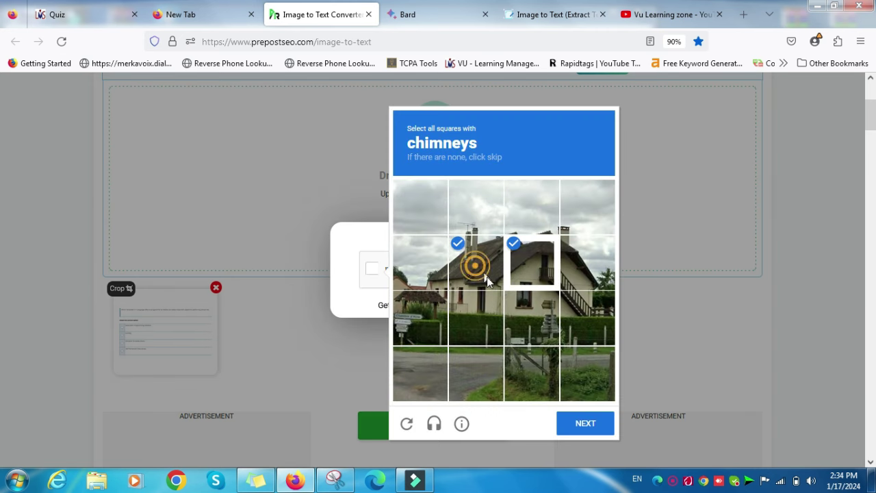
click(521, 314)
click(572, 273)
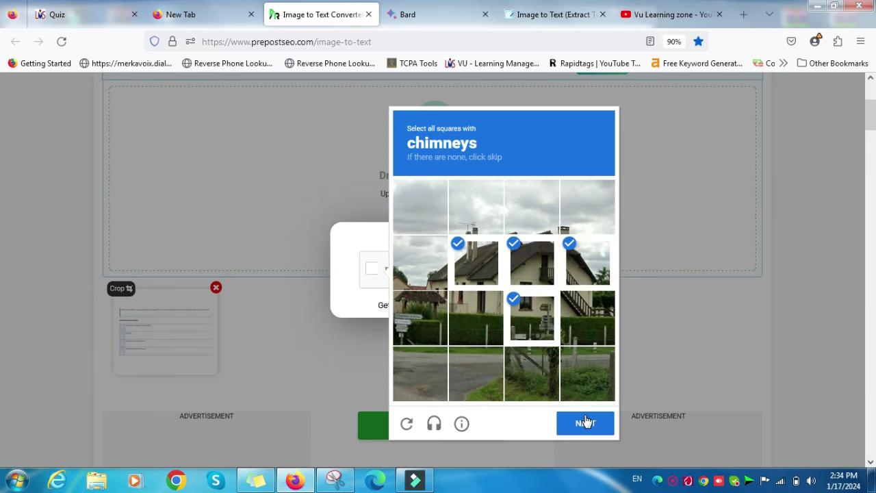
click(585, 423)
click(431, 14)
Paste the question snip into imagetotext.info, extract its text, and copy the result.
click(527, 9)
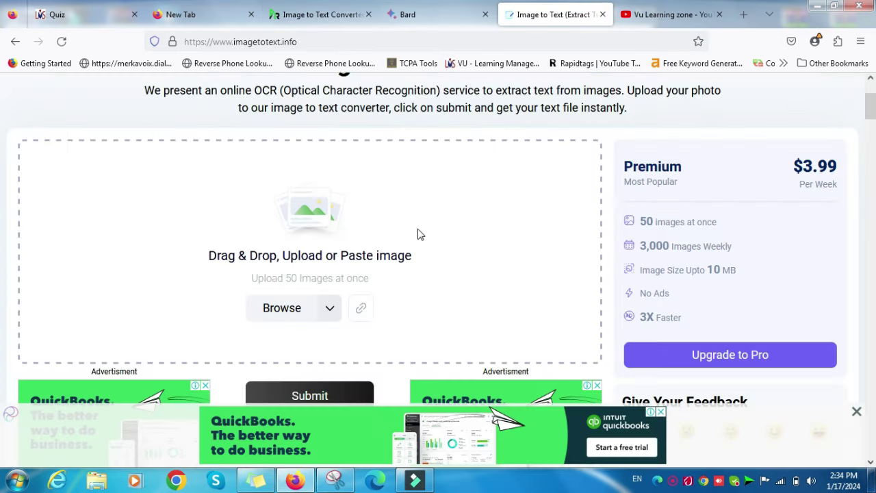
key(ctrl+v)
scroll(369, 240, down, 3)
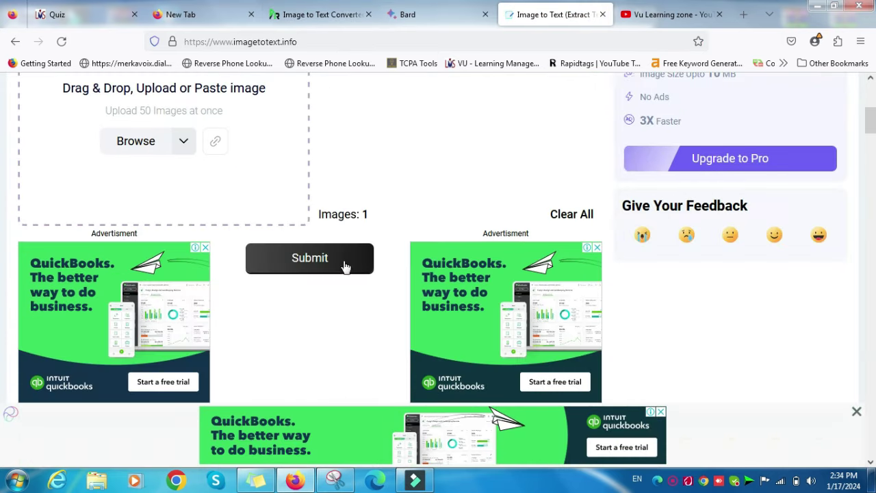
click(345, 262)
scroll(332, 274, up, 4)
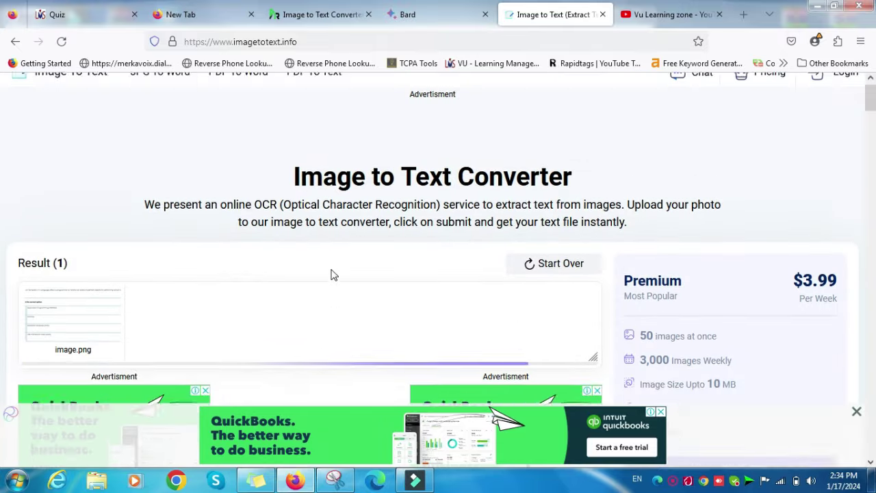
scroll(331, 270, down, 2)
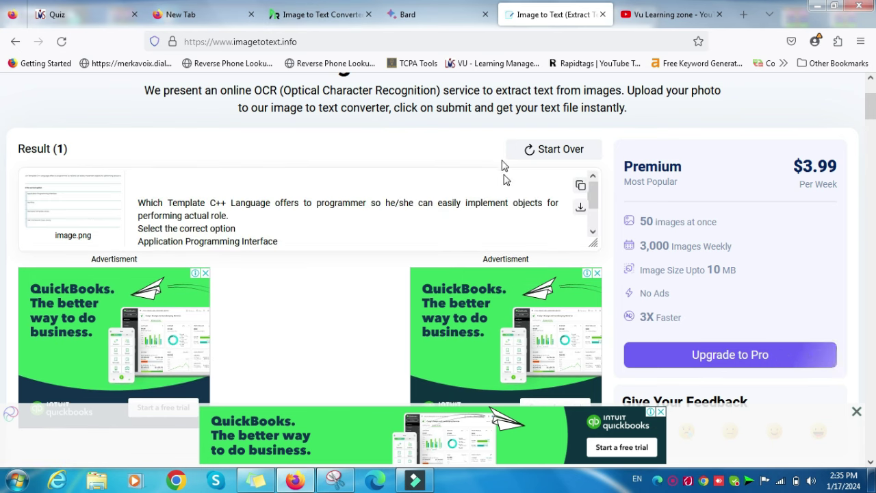
click(580, 185)
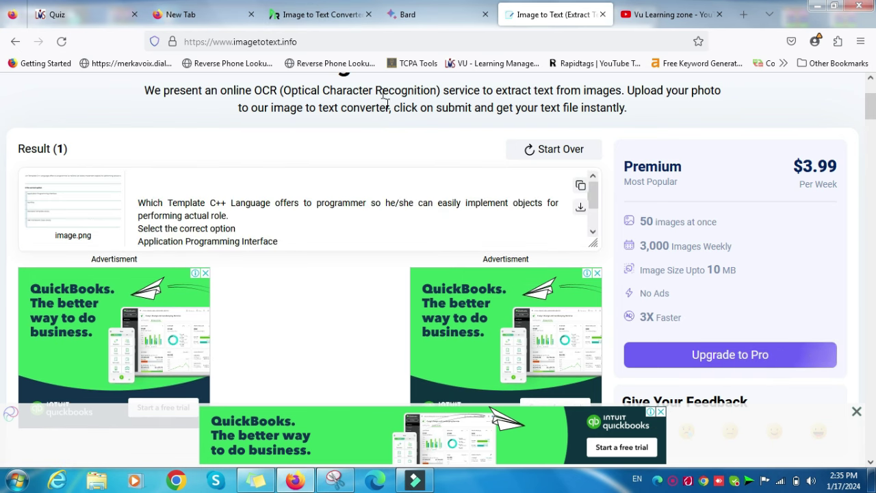
click(581, 186)
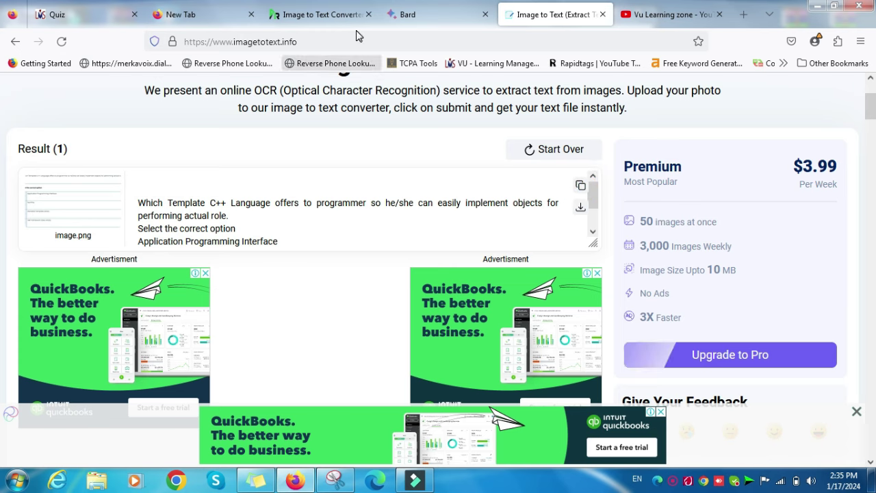
Paste the recognised C++ template question into Bard and send it.
click(416, 15)
click(410, 401)
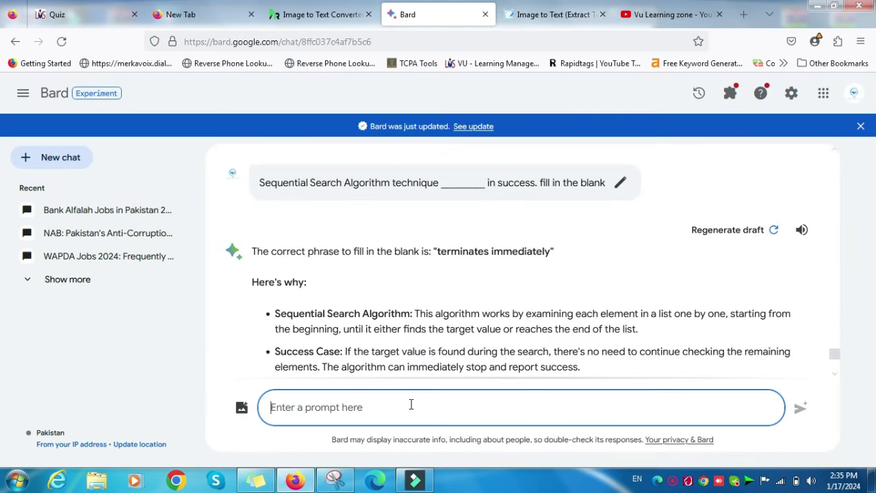
key(ctrl+v)
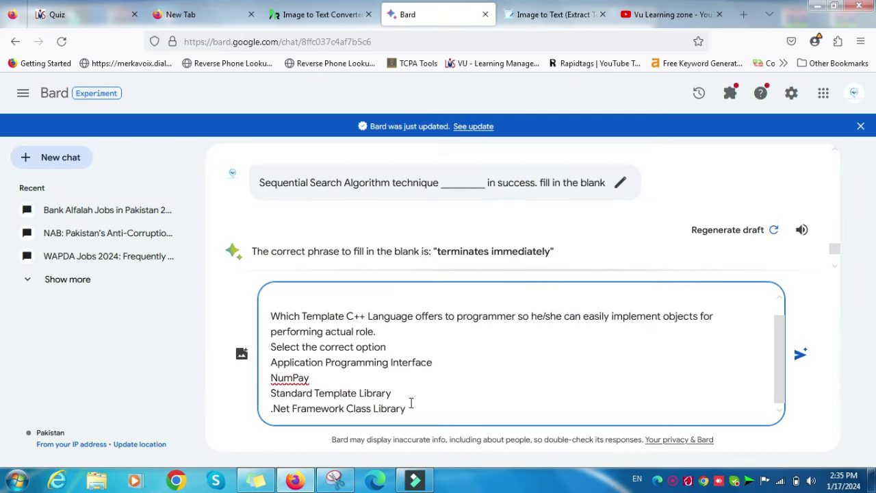
key(Return)
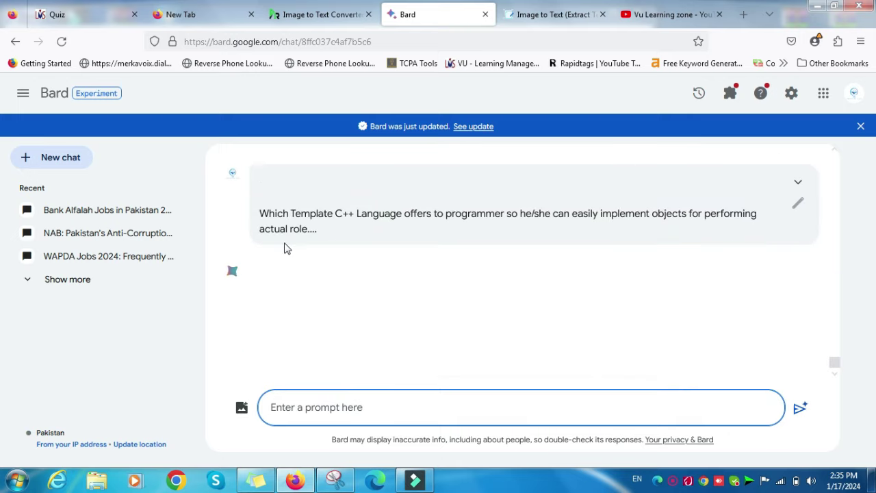
click(72, 17)
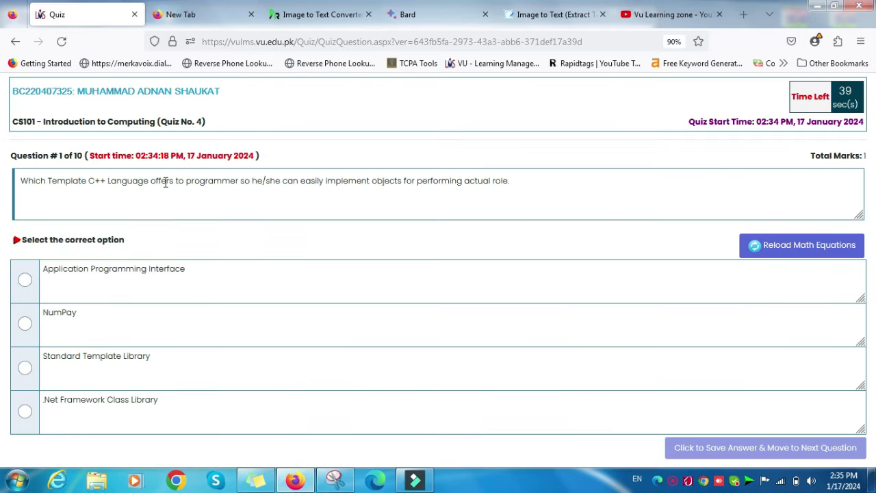
Search Google for the copied question and confirm Bard's answer: Standard Template Library.
triple_click(164, 181)
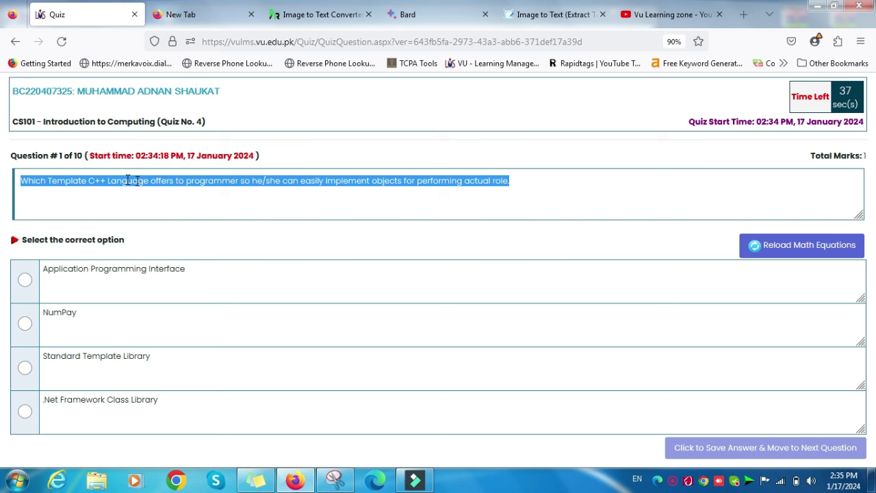
key(ctrl+c)
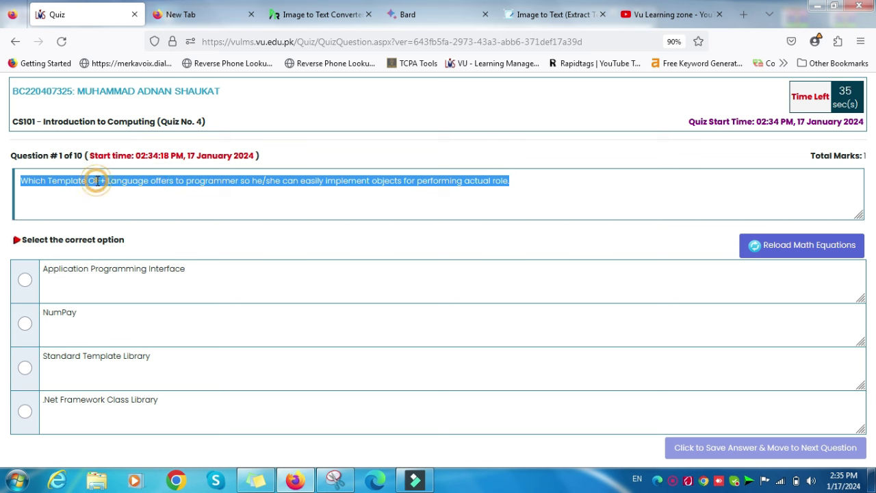
drag(100, 181, 225, 32)
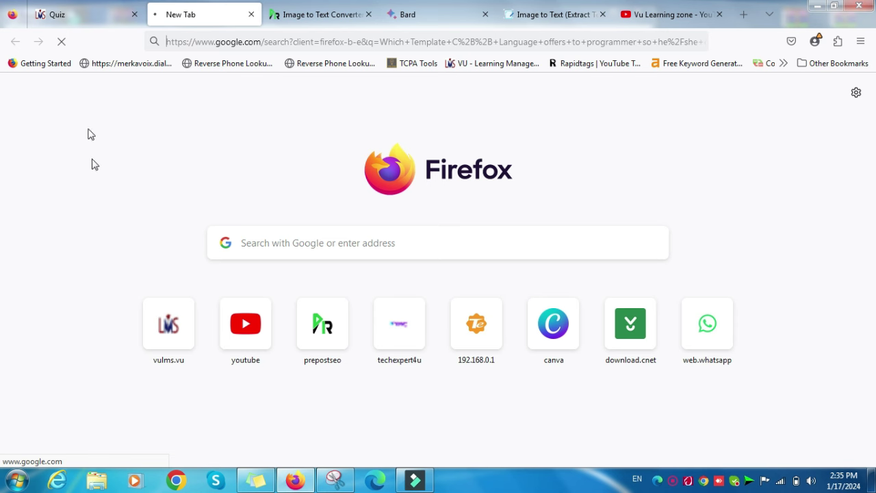
click(445, 23)
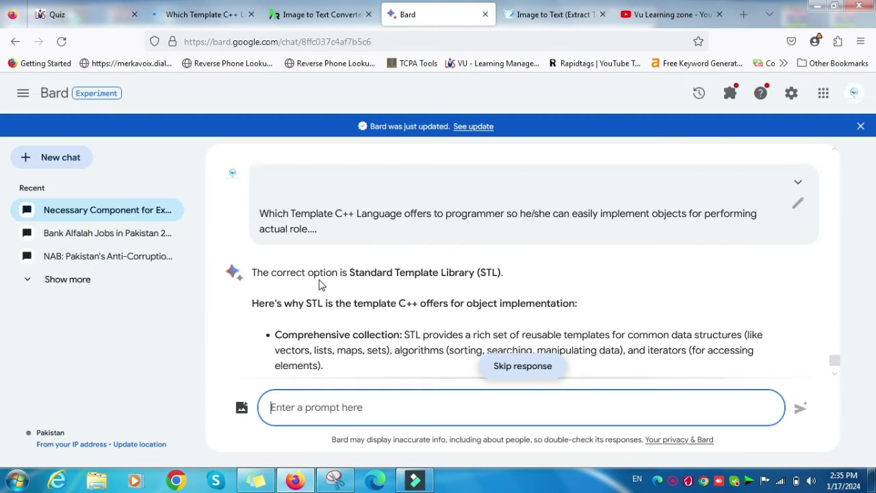
drag(349, 272, 473, 276)
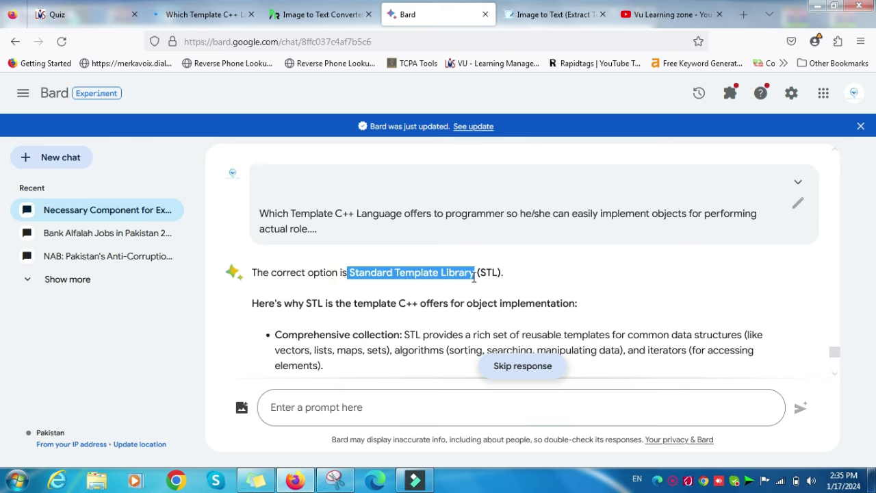
Select Standard Template Library for quiz question 1 and save it to load question 2.
click(95, 14)
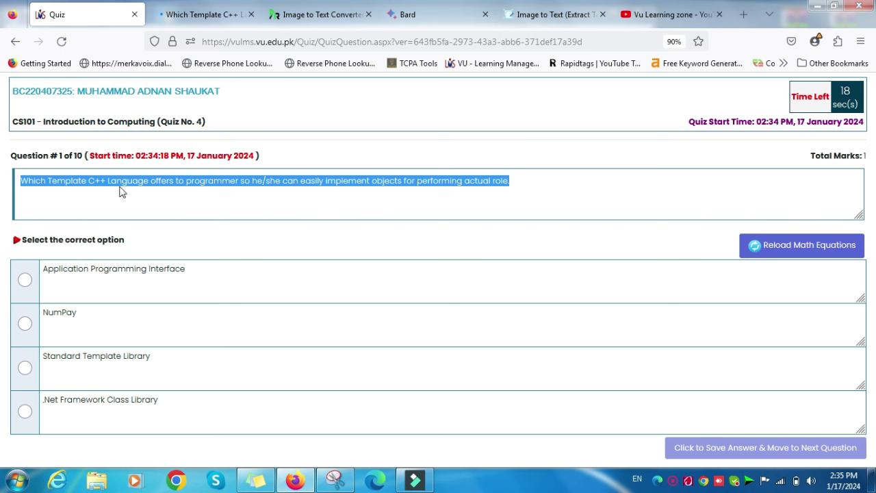
drag(167, 357, 50, 359)
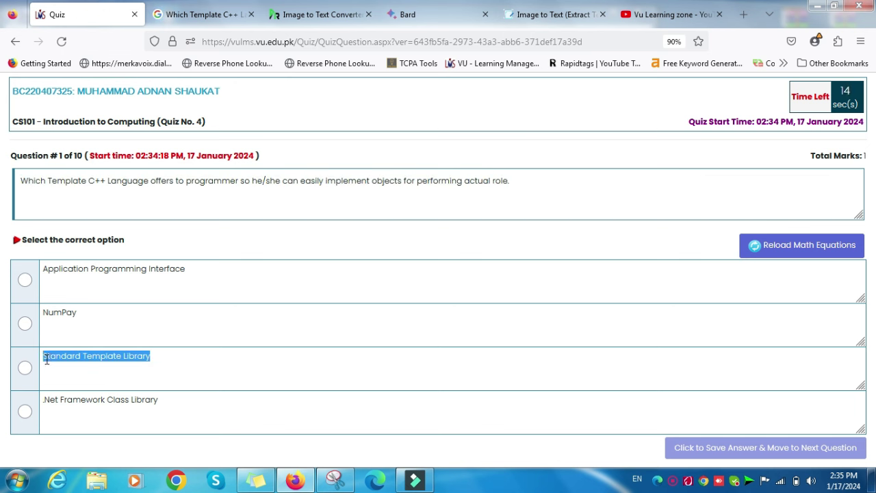
click(25, 368)
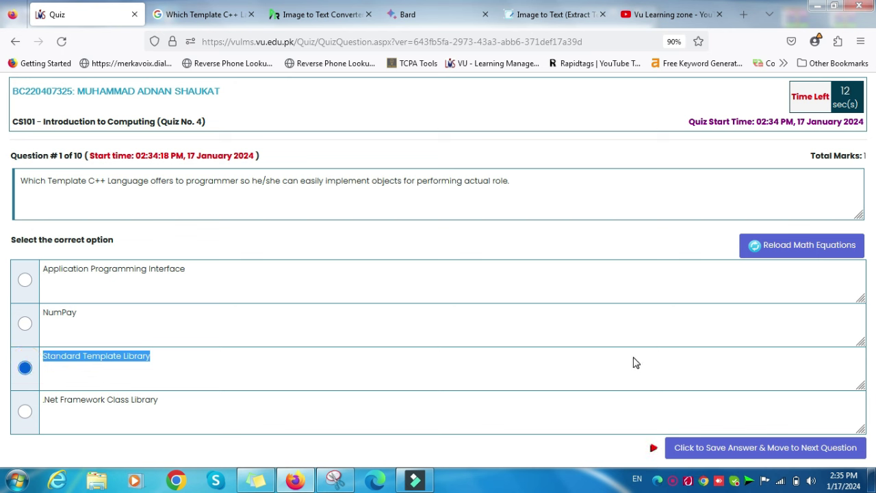
click(695, 448)
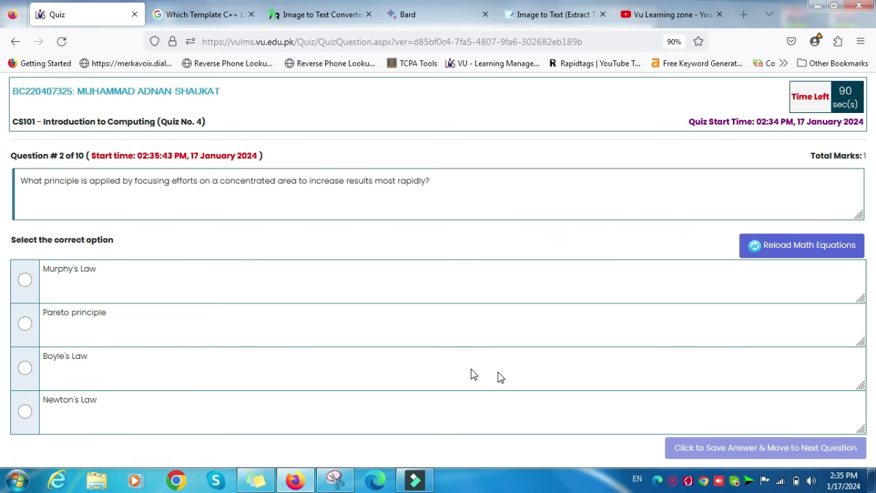
Snip quiz question 2 and its options with the Snipping Tool.
click(336, 479)
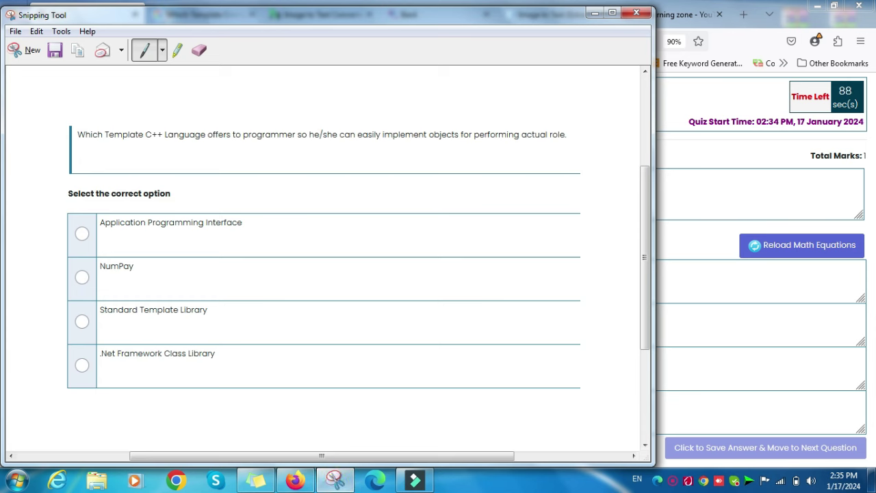
click(18, 50)
drag(2, 170, 454, 429)
click(611, 158)
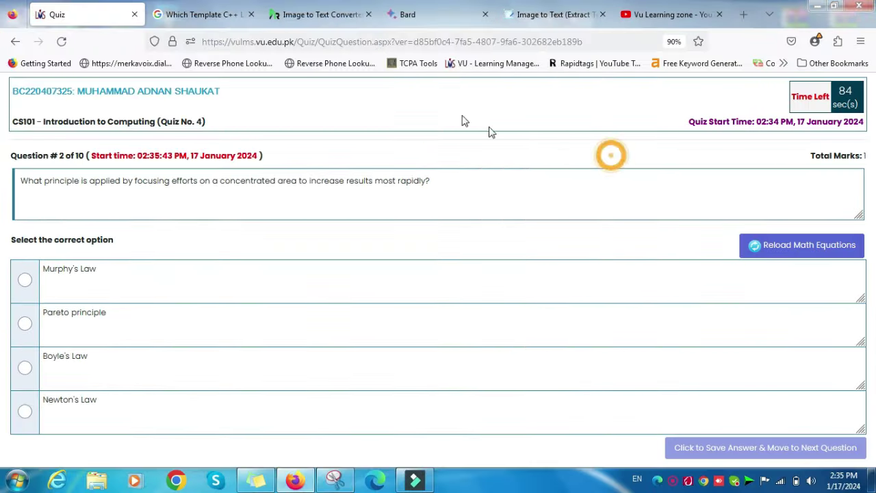
Convert the question 2 snip to text on imagetotext.info and copy the result.
click(340, 20)
click(548, 15)
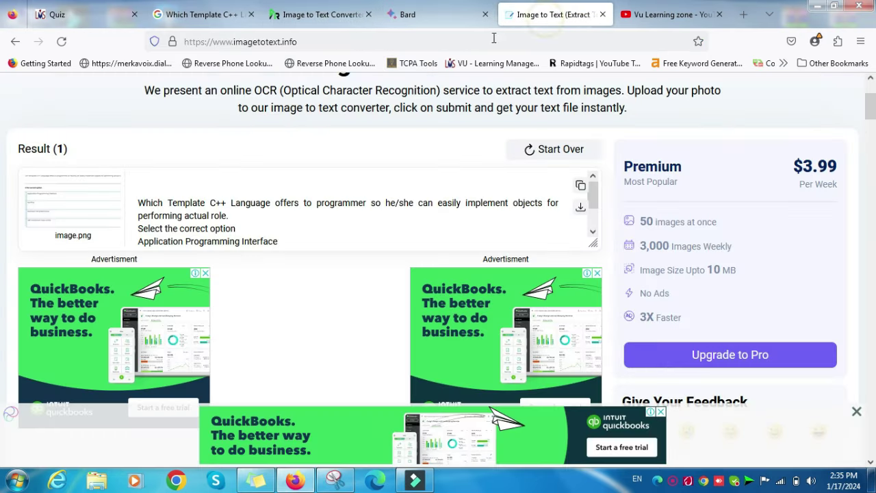
click(554, 149)
key(ctrl+v)
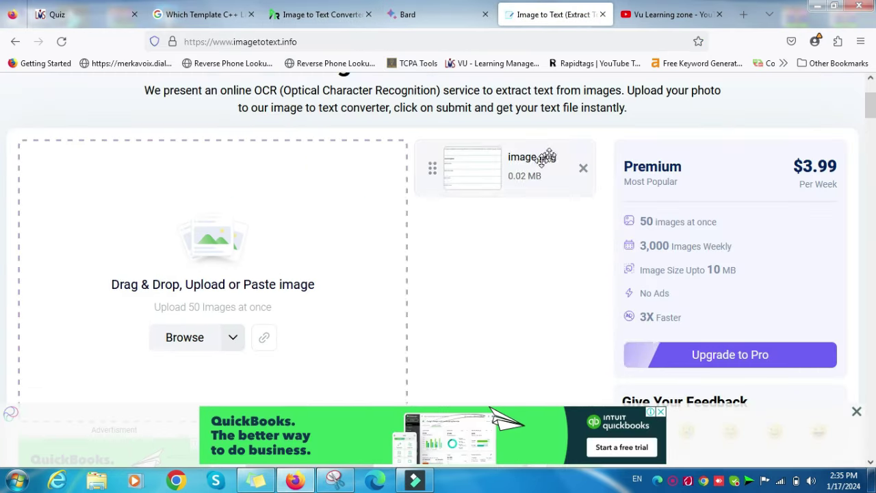
scroll(332, 256, down, 3)
scroll(334, 258, down, 1)
click(338, 260)
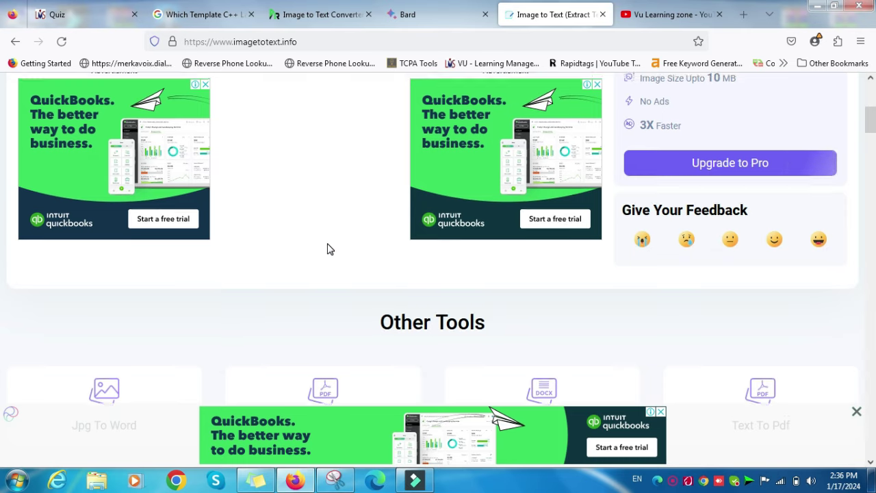
scroll(326, 248, up, 1)
scroll(330, 239, down, 2)
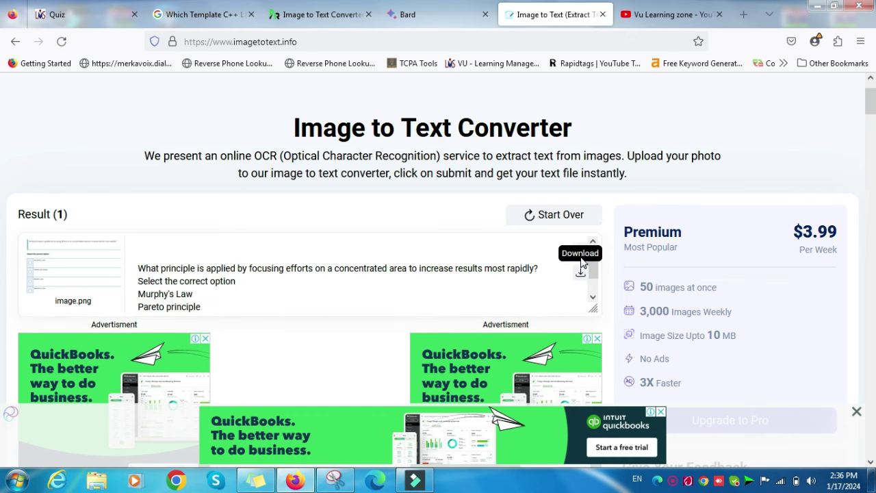
click(580, 251)
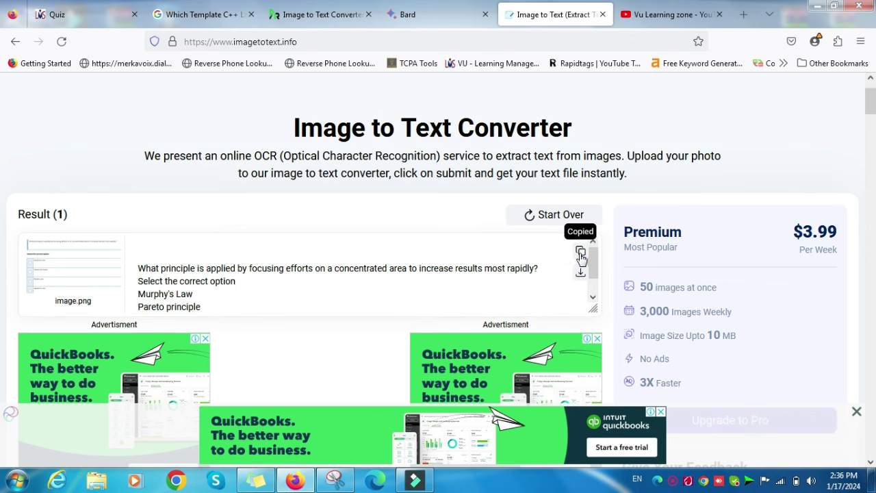
click(421, 15)
Ask Bard the pasted question 2, which answers Pareto principle (80/20 rule).
click(464, 405)
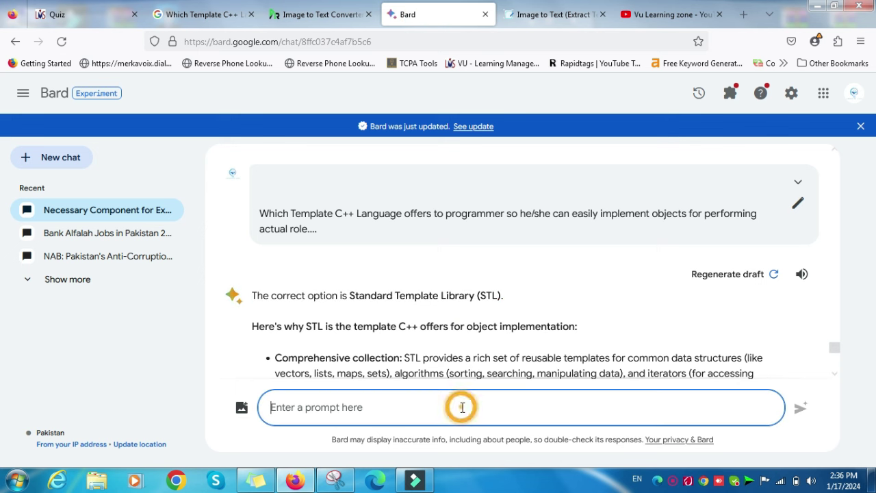
key(ctrl+v)
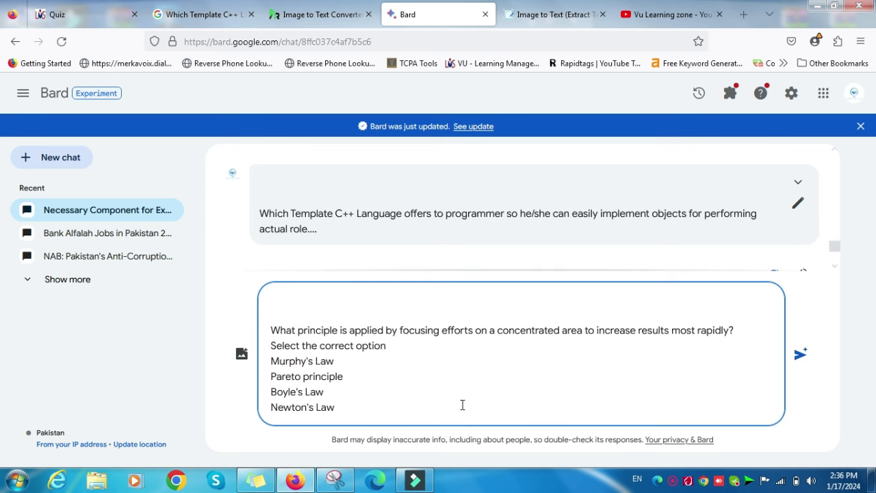
key(Return)
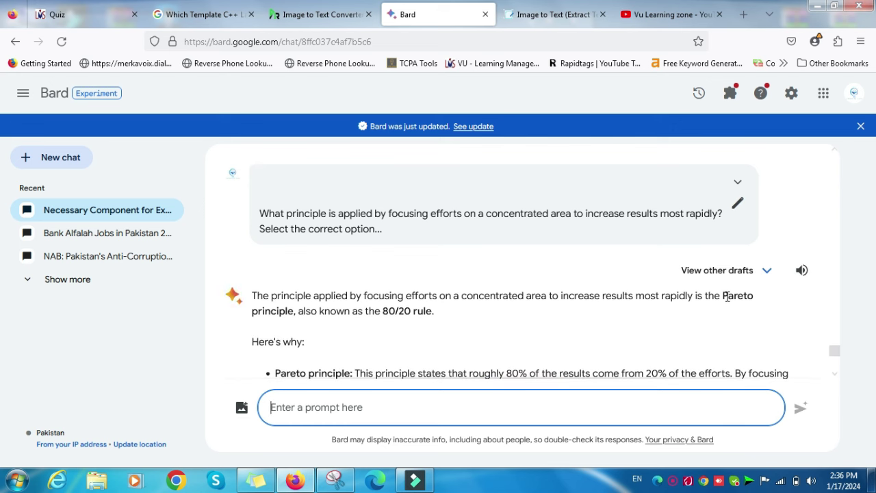
drag(723, 296, 294, 312)
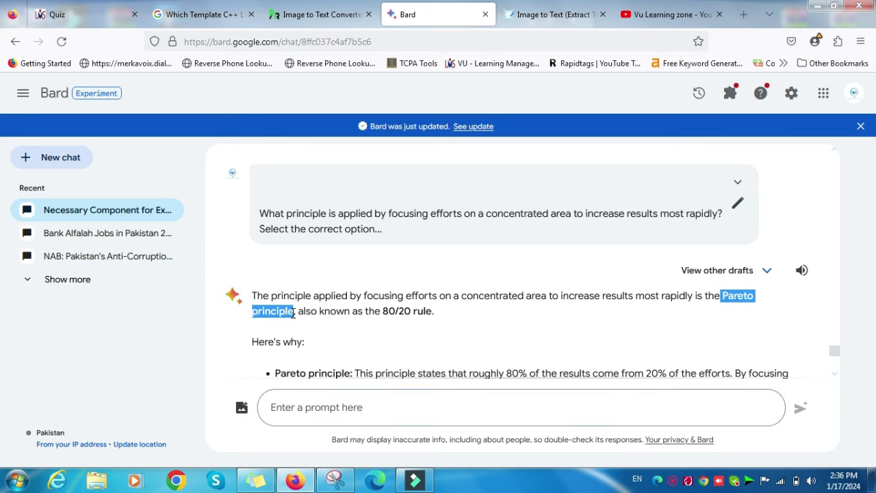
click(83, 14)
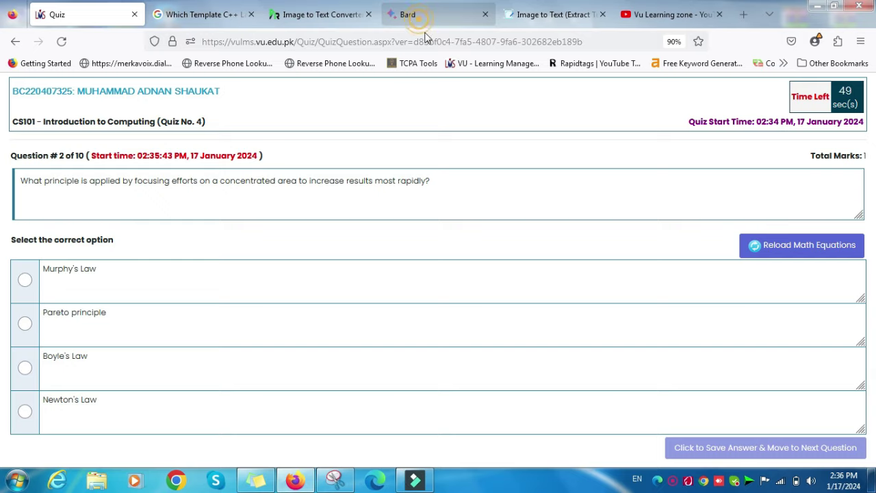
Select Pareto principle as question 2's answer and save it to load question 3.
click(405, 16)
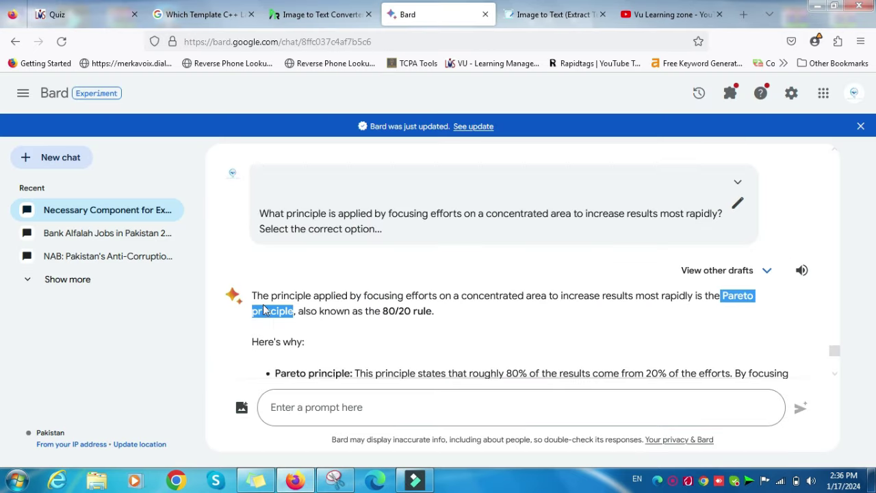
click(68, 15)
drag(41, 317, 108, 315)
click(24, 323)
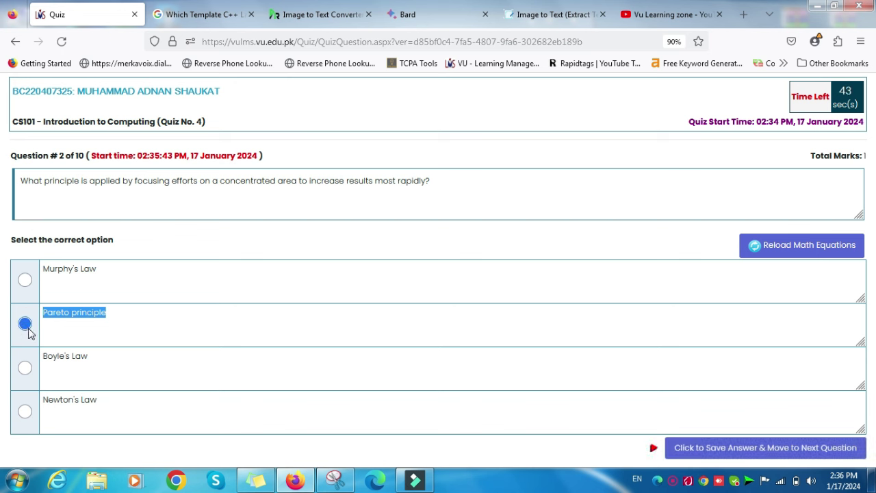
click(725, 446)
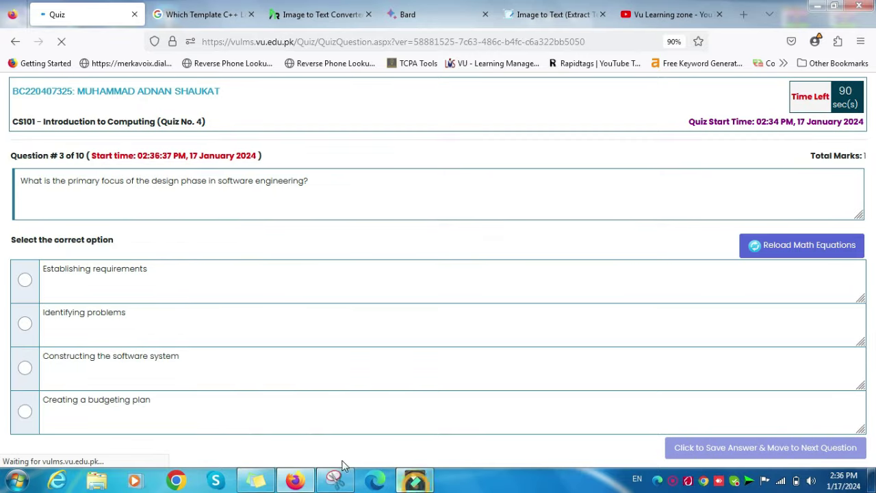
Snip quiz question 3 with all four answer options.
click(334, 482)
click(20, 66)
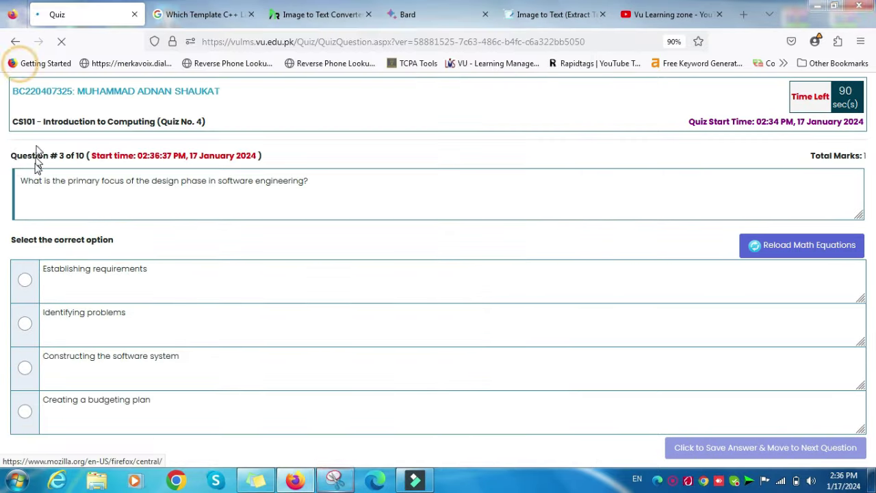
drag(9, 165, 297, 350)
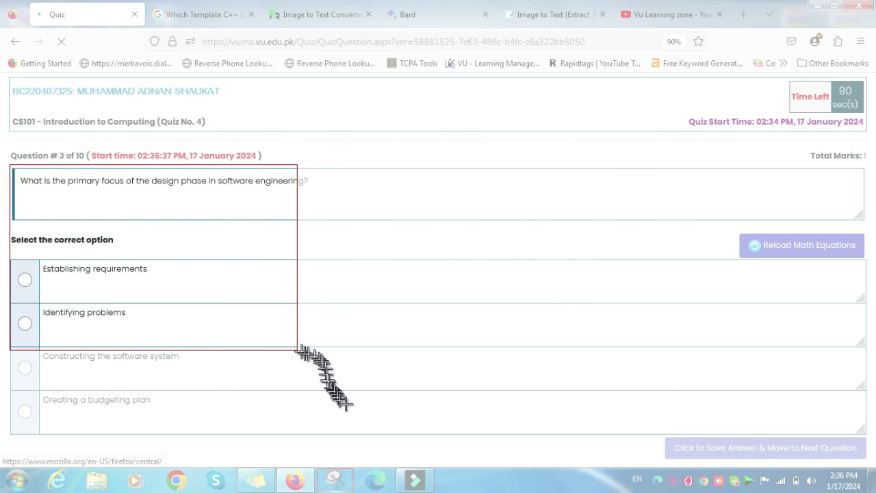
drag(367, 407, 358, 434)
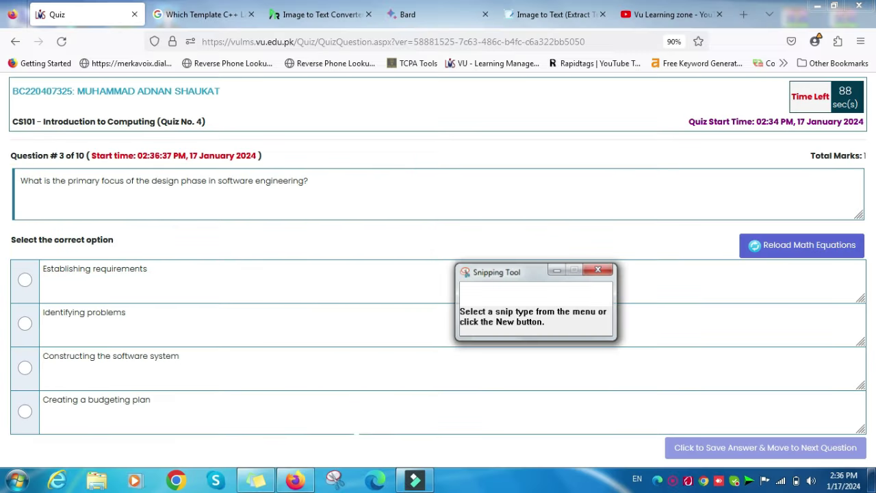
click(527, 140)
click(523, 15)
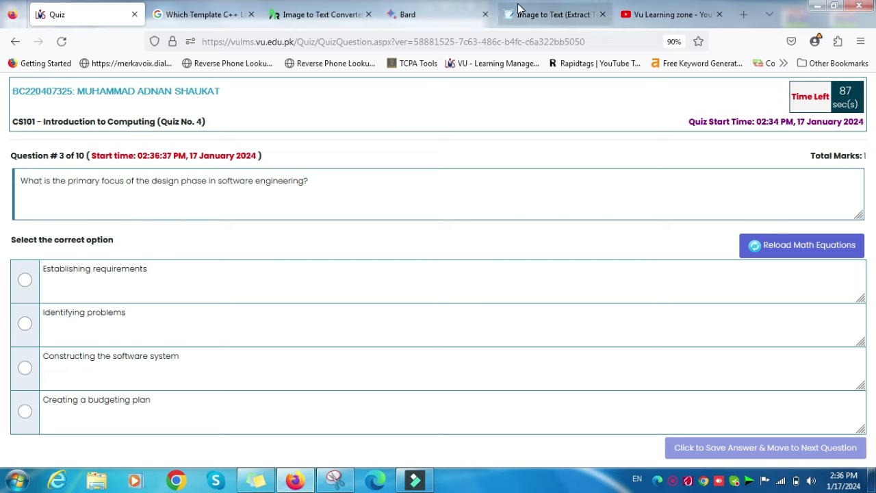
Paste the question 3 snip into imagetotext.info and submit it for text extraction.
click(544, 215)
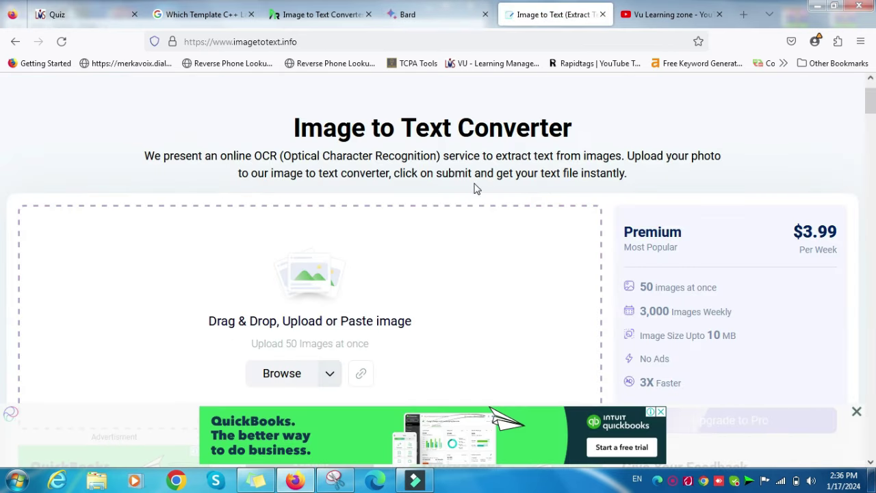
key(ctrl+v)
scroll(349, 289, down, 3)
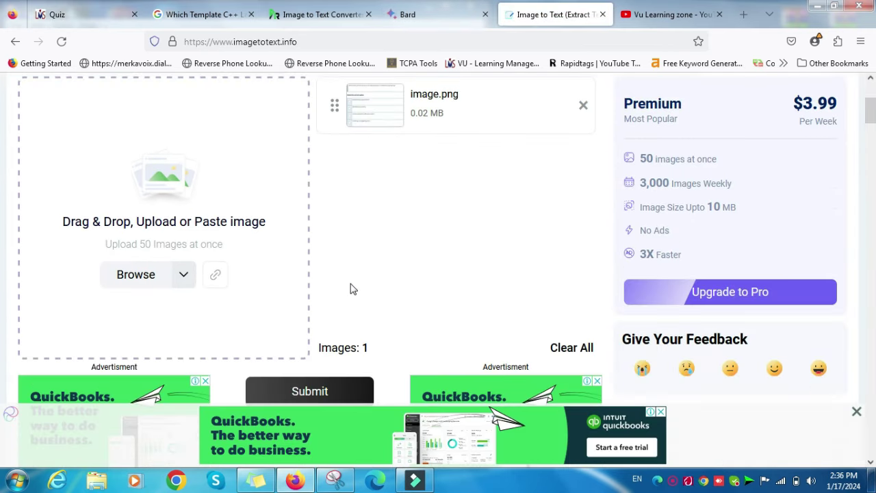
click(338, 387)
scroll(311, 303, up, 3)
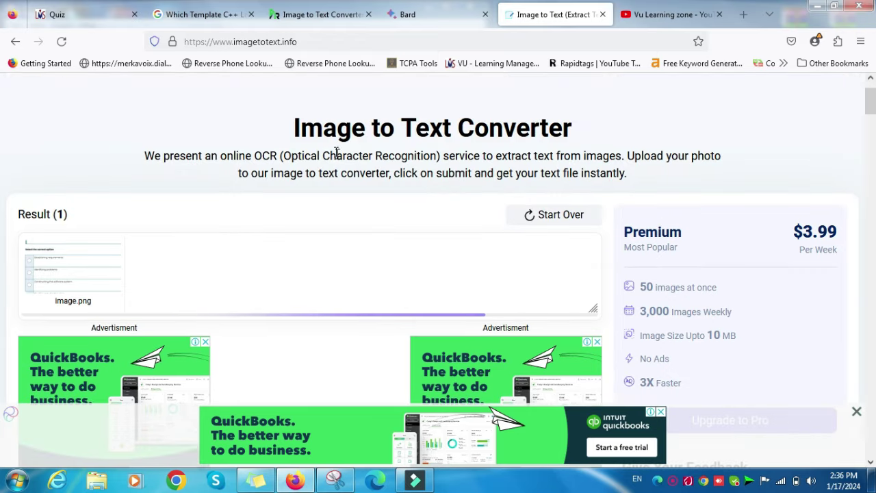
drag(295, 125, 572, 130)
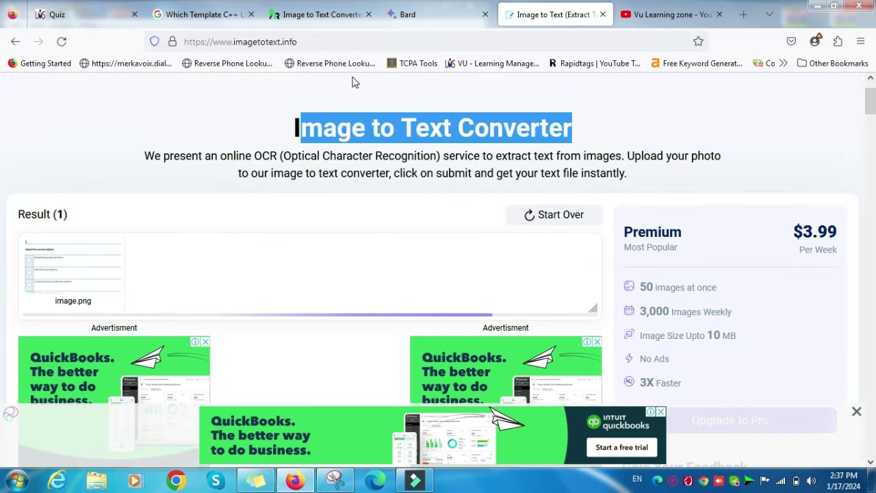
Complete the car-tile reCAPTCHA and copy the extracted question 3 text and options.
click(319, 14)
click(373, 274)
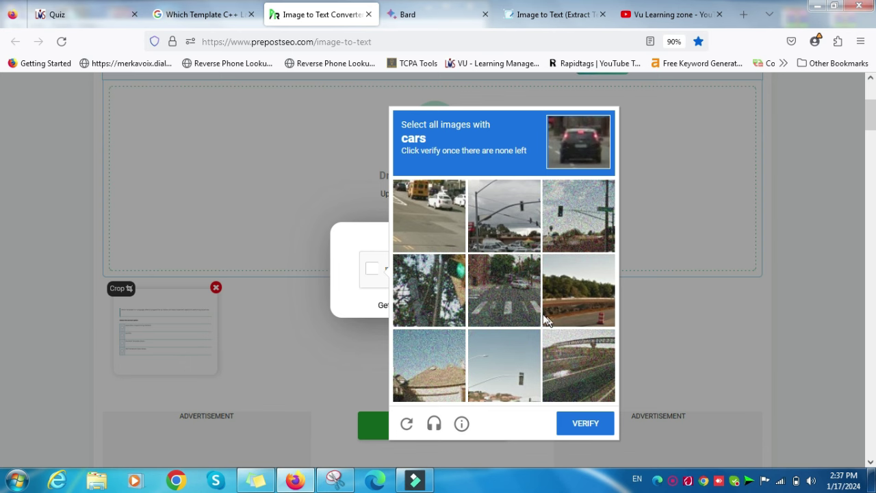
click(516, 264)
click(512, 236)
click(540, 17)
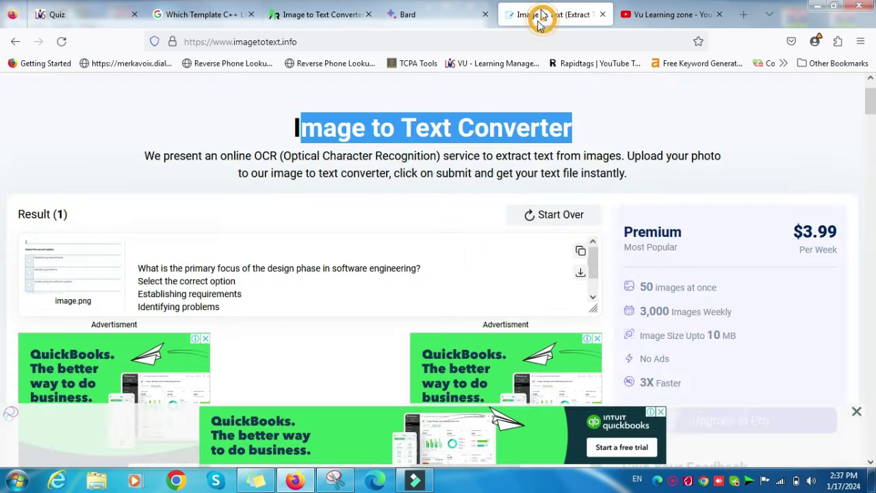
click(582, 253)
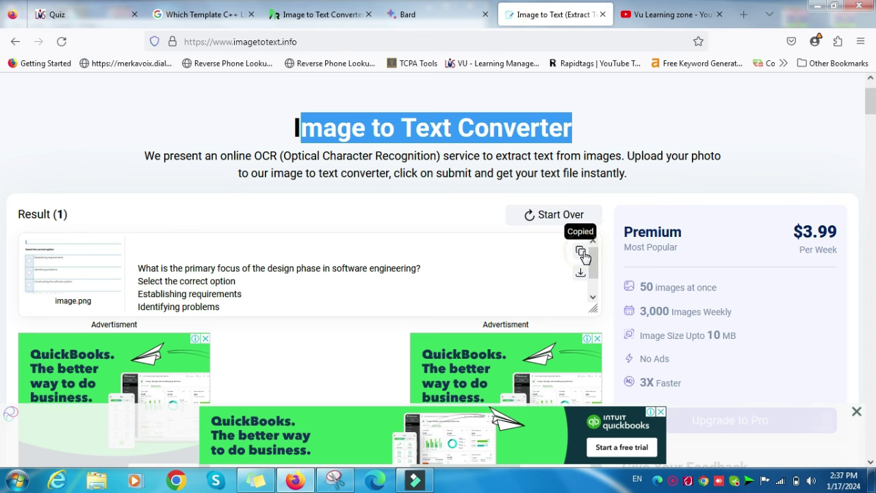
click(434, 15)
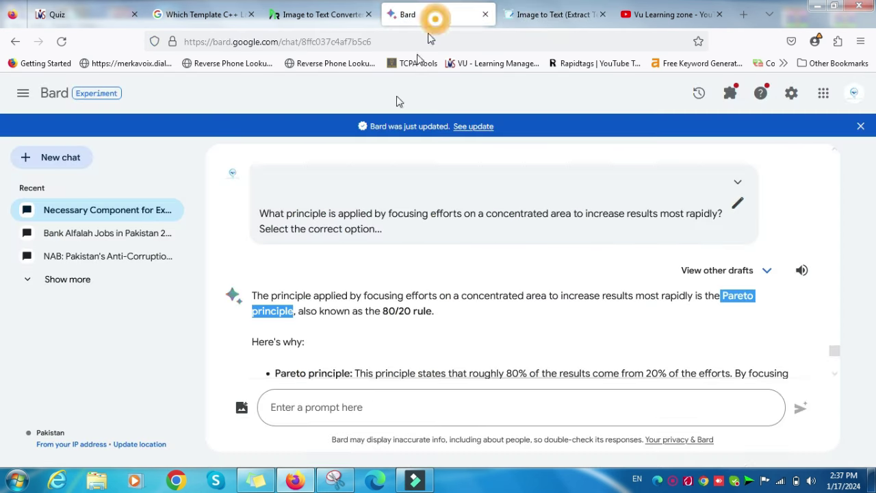
Ask Bard question 3; it answers defining the software's overall architecture.
click(363, 409)
key(ctrl+v)
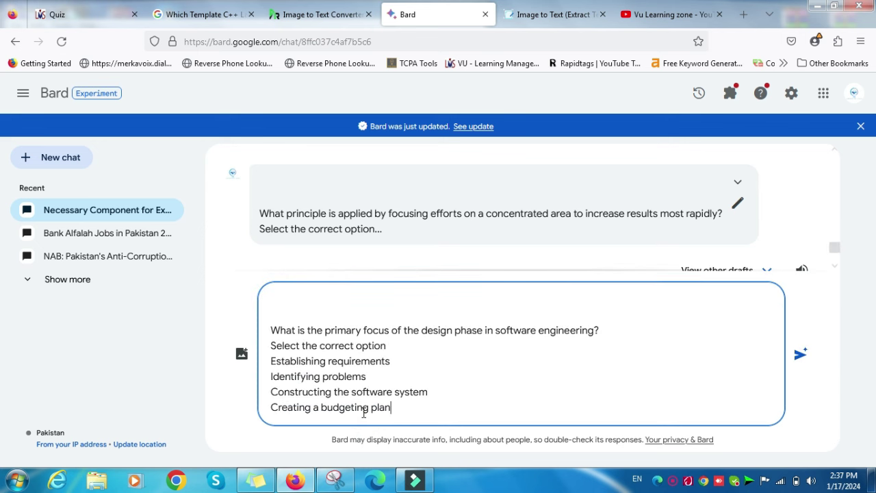
key(Return)
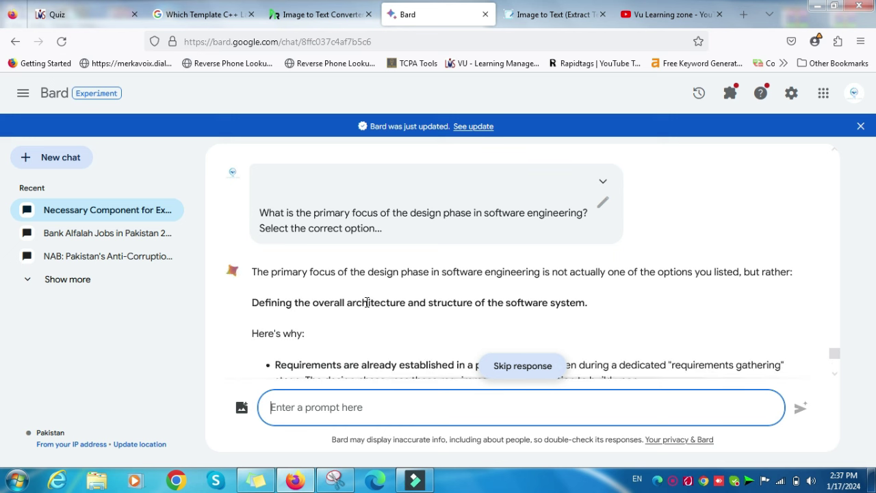
drag(250, 297, 254, 322)
click(263, 325)
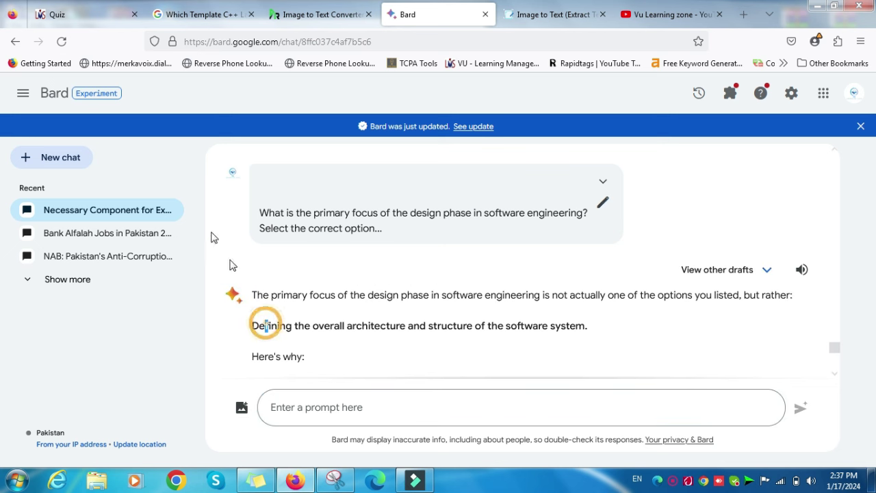
Compare Bard's reply with the quiz options, noting its answer isn't among them.
click(99, 18)
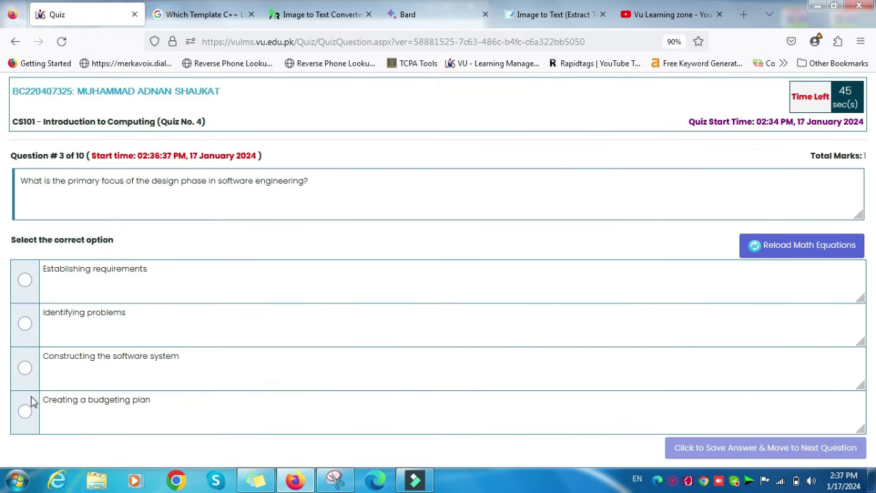
click(428, 25)
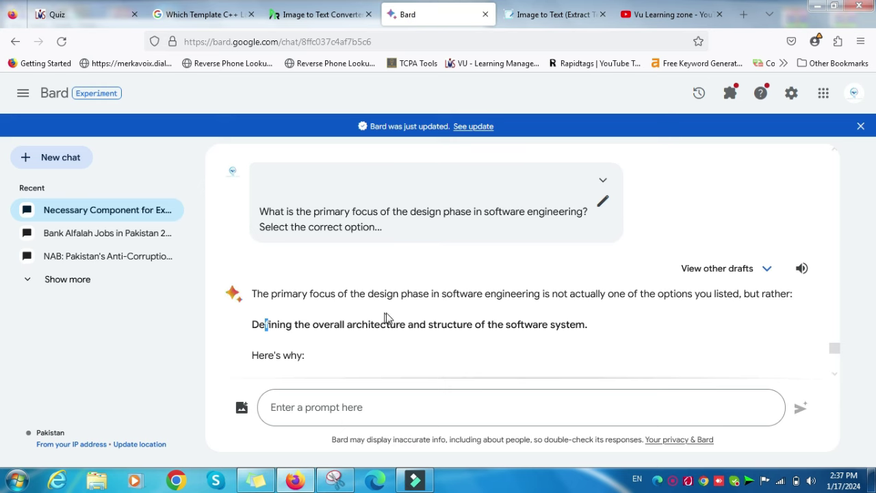
scroll(629, 273, down, 2)
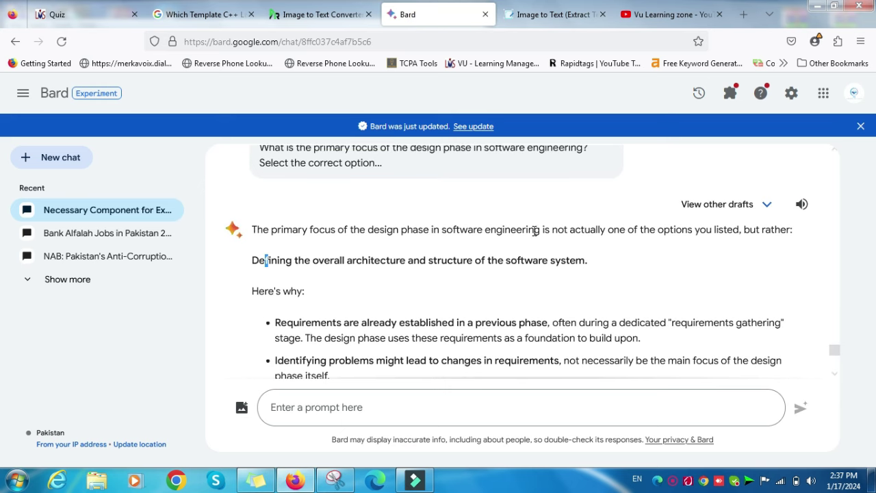
drag(546, 230, 701, 229)
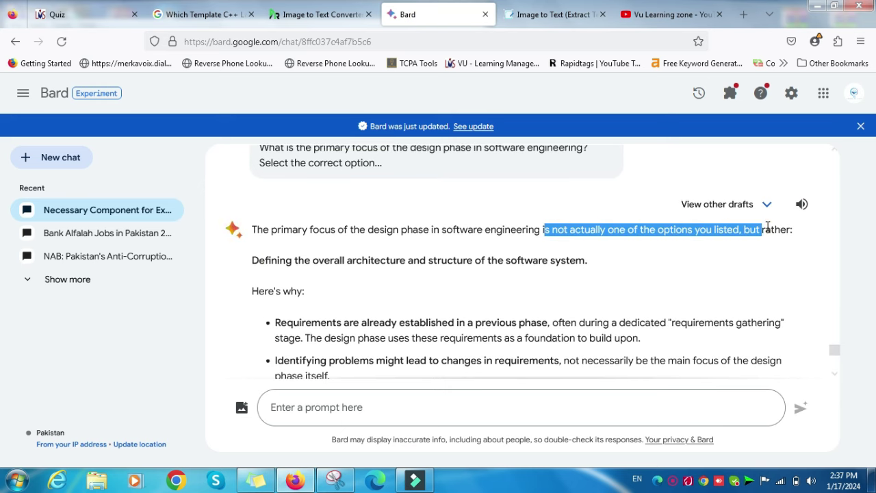
drag(768, 226, 767, 227)
click(439, 266)
scroll(438, 267, down, 5)
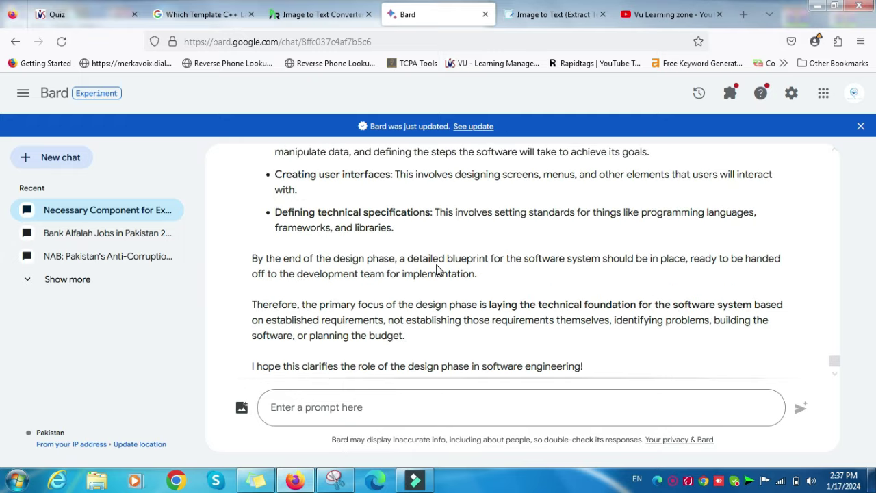
scroll(438, 267, down, 1)
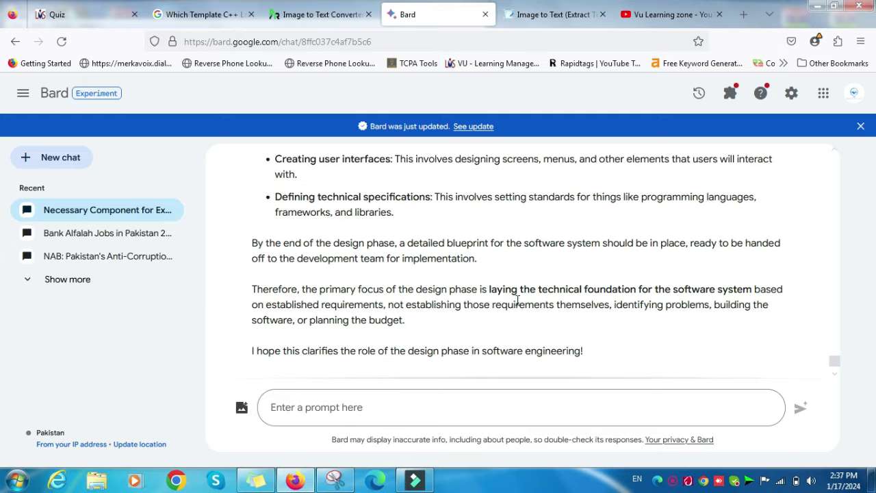
scroll(518, 301, up, 6)
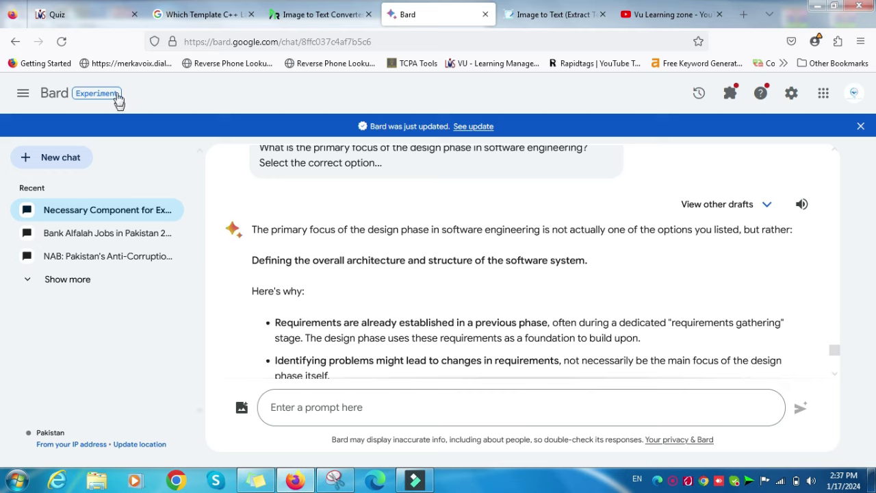
click(102, 15)
Google question 3's text and highlight the featured answer about decomposing software.
triple_click(127, 180)
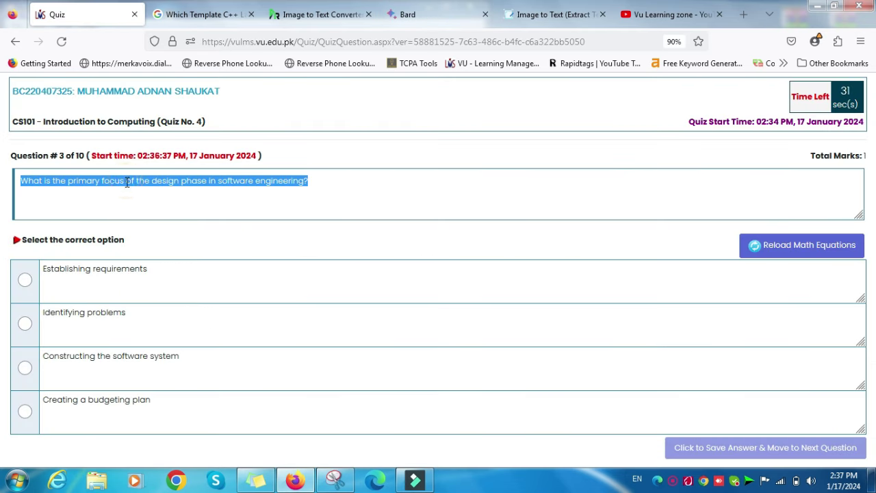
drag(125, 182, 208, 15)
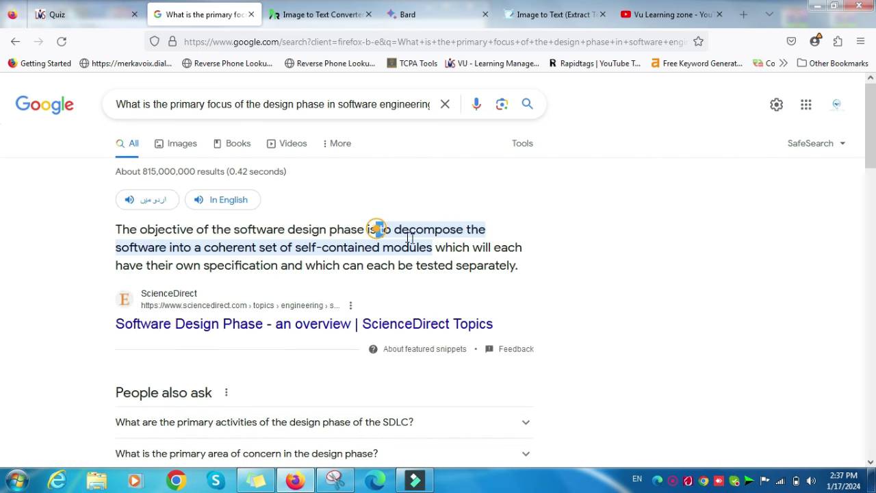
drag(409, 236, 424, 248)
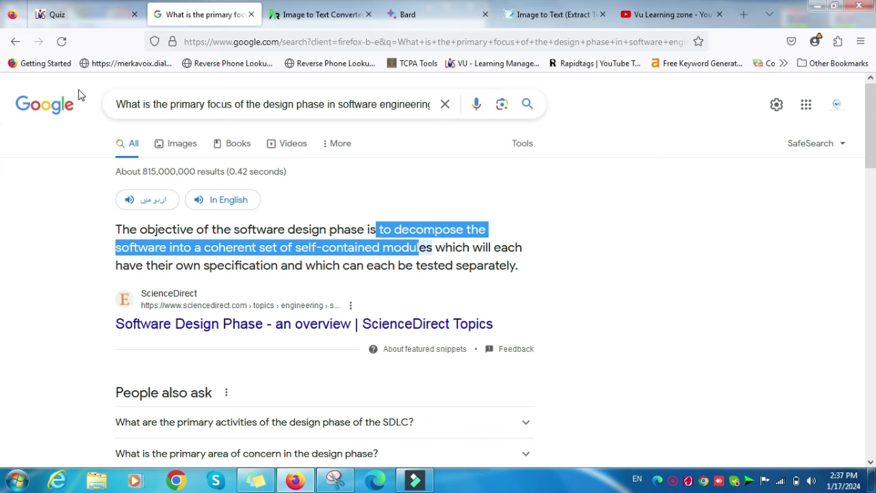
Select Constructing the software system for question 3 and save, loading question 4.
click(79, 15)
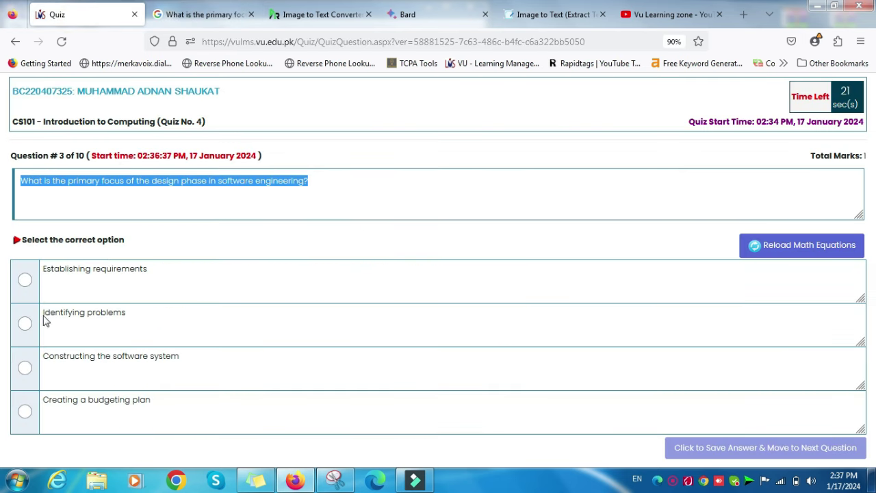
click(26, 376)
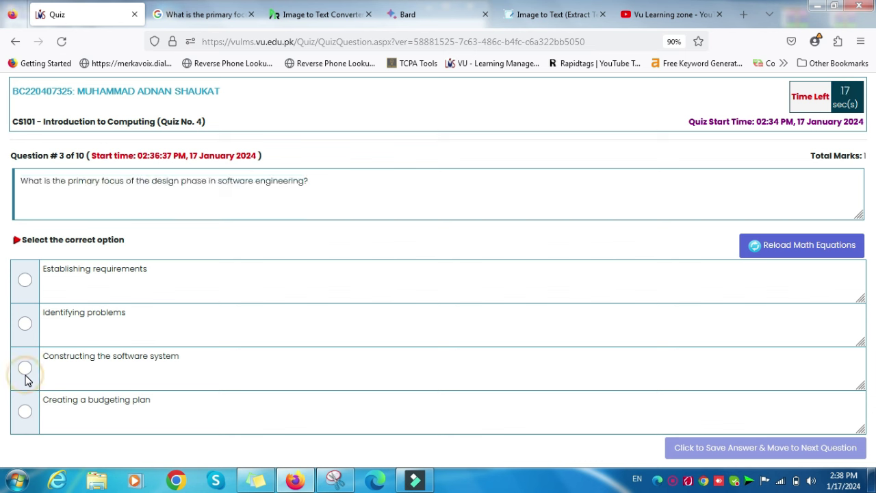
click(25, 369)
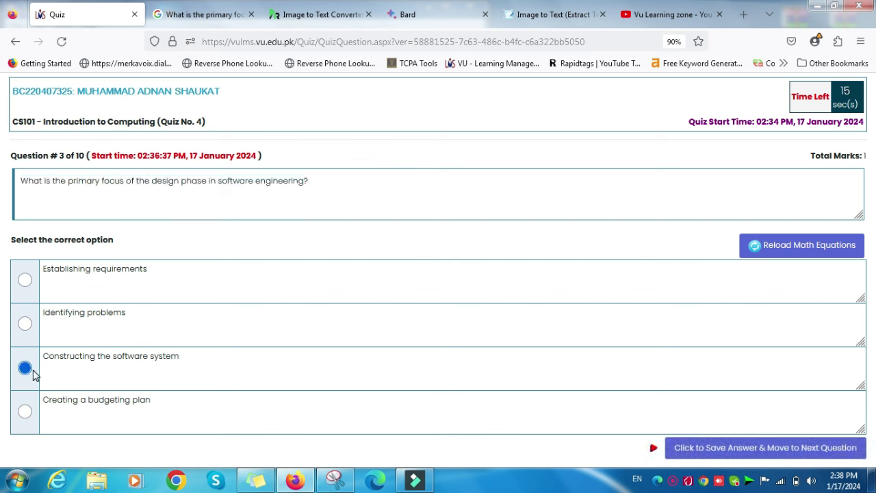
click(684, 449)
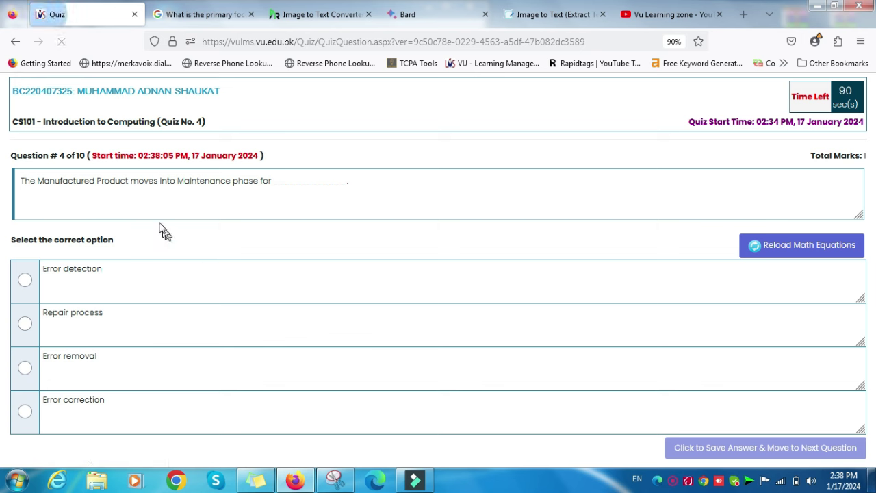
Search the web for question 4's sentence on the Maintenance phase.
triple_click(118, 181)
drag(119, 182, 218, 11)
click(74, 16)
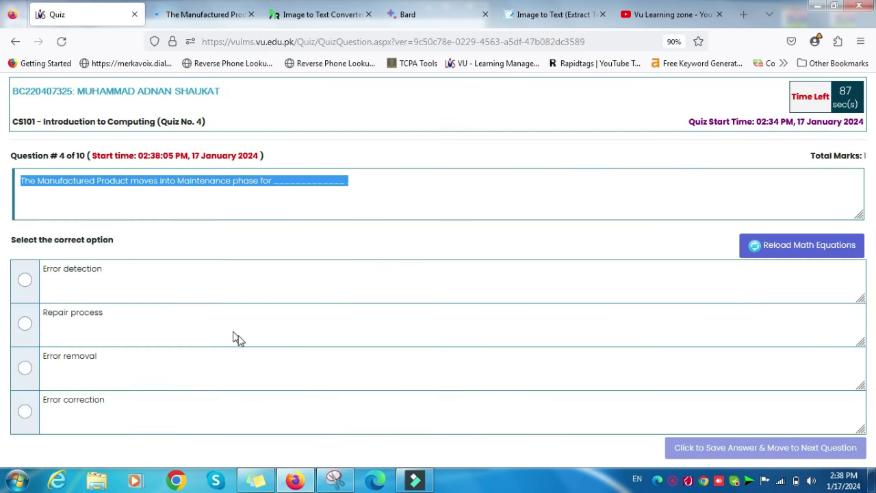
Snip question 4 and its options with the Snipping Tool.
click(336, 481)
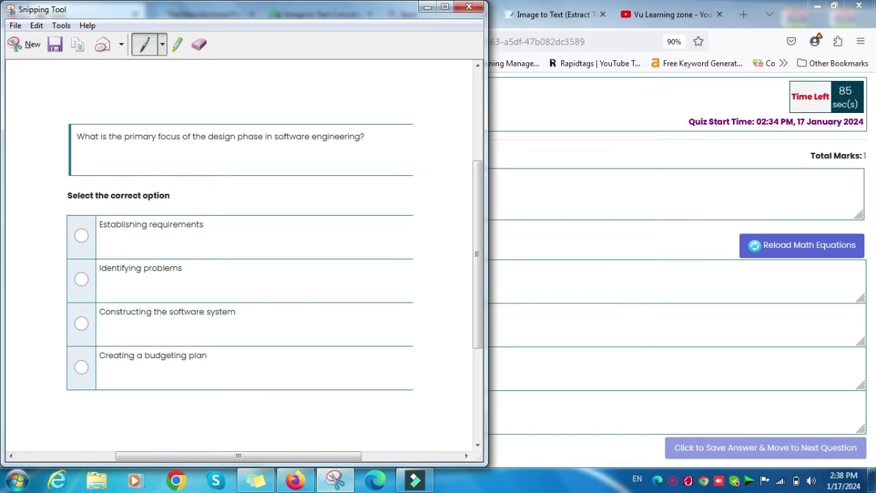
click(27, 45)
drag(9, 160, 422, 414)
click(596, 167)
Convert the question 4 snip to text on imagetotext.info and copy the extracted text.
click(405, 14)
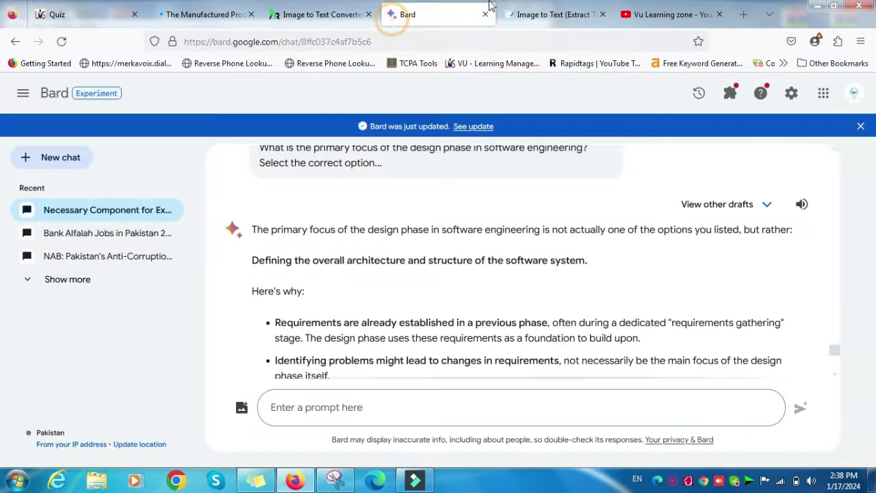
click(533, 14)
click(565, 211)
key(ctrl+v)
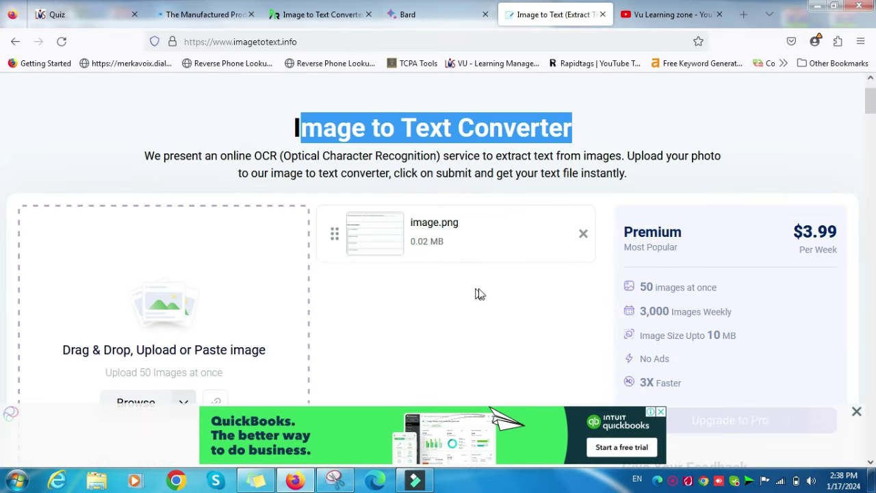
scroll(303, 277, down, 2)
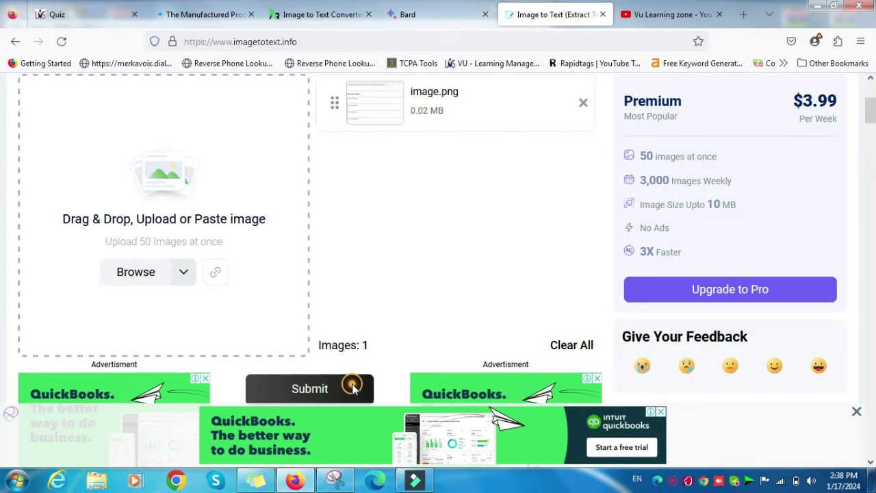
click(352, 387)
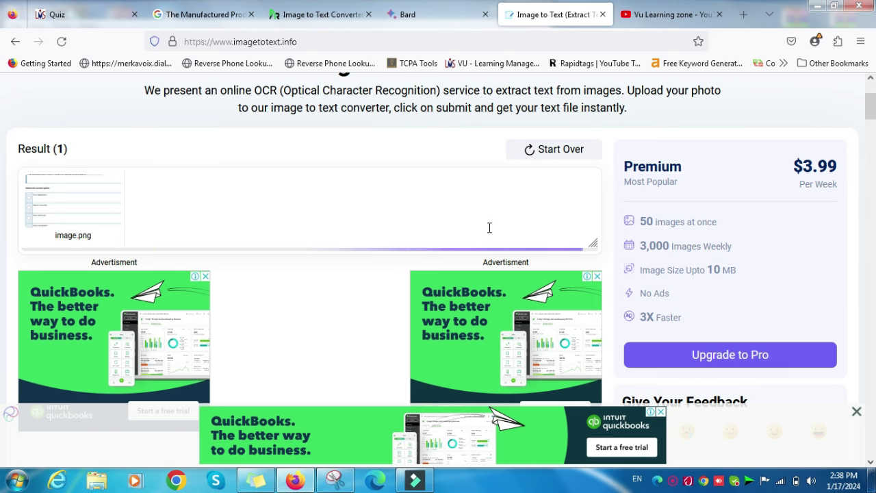
click(581, 188)
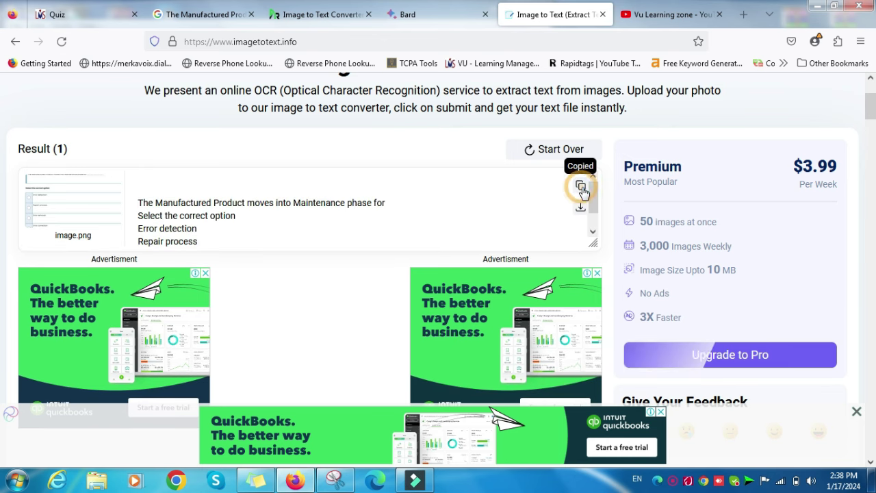
click(417, 14)
click(373, 407)
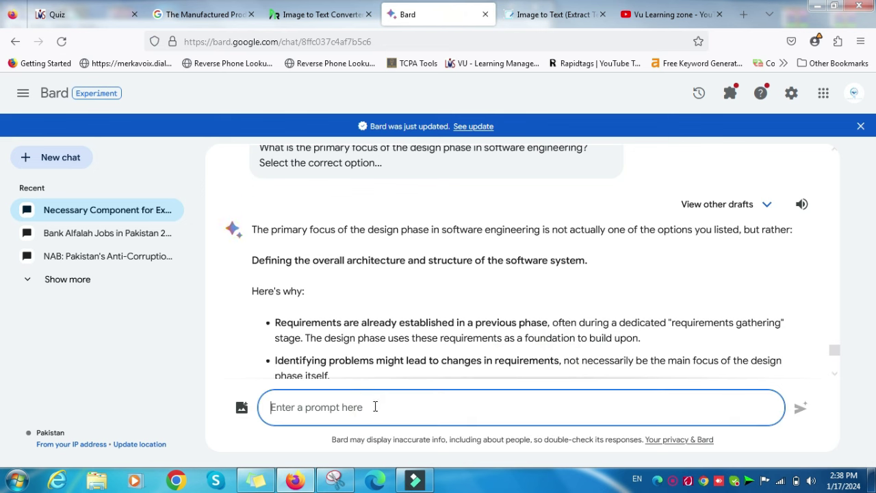
Ask Bard question 4; it suggests Error correction.
key(ctrl+v)
click(804, 357)
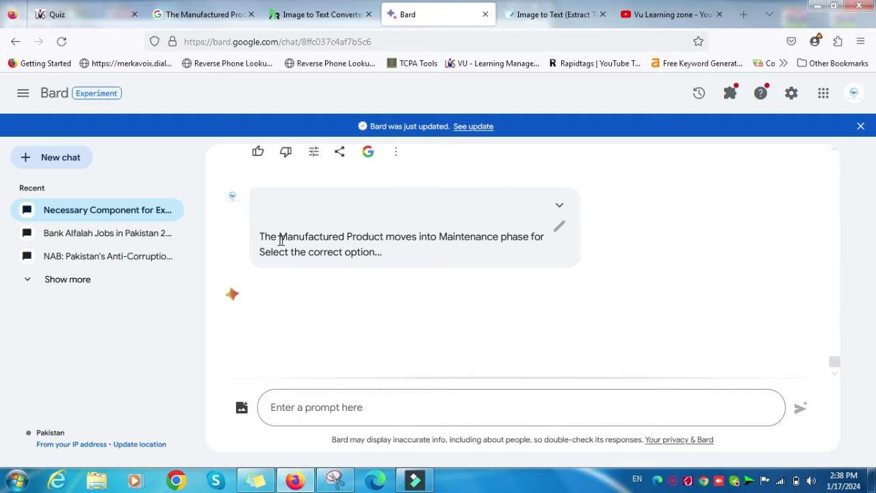
drag(262, 236, 305, 236)
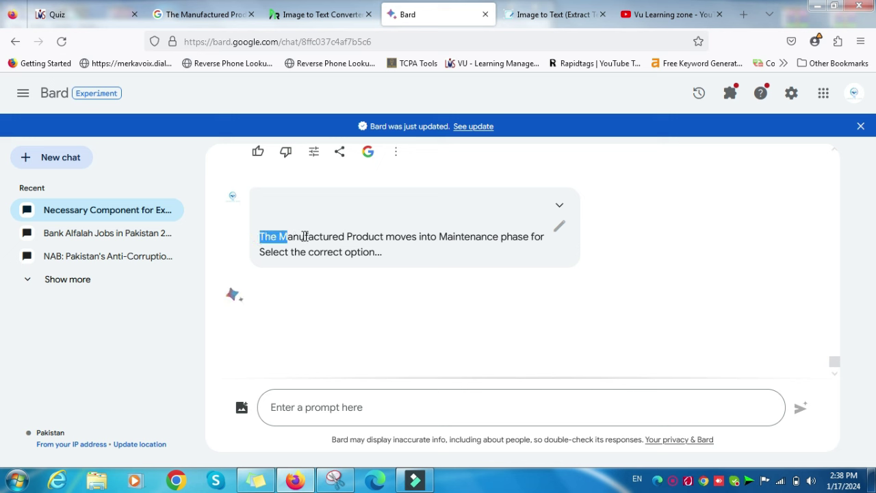
drag(491, 238, 498, 245)
click(437, 211)
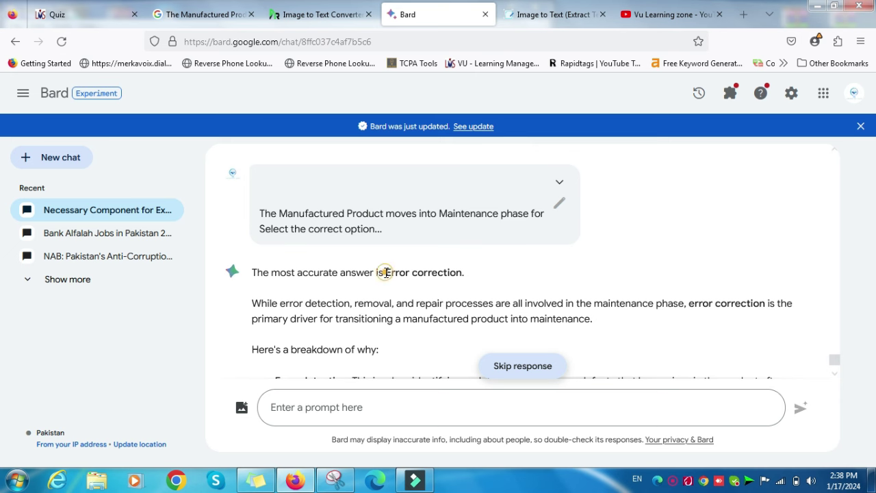
drag(385, 271, 449, 272)
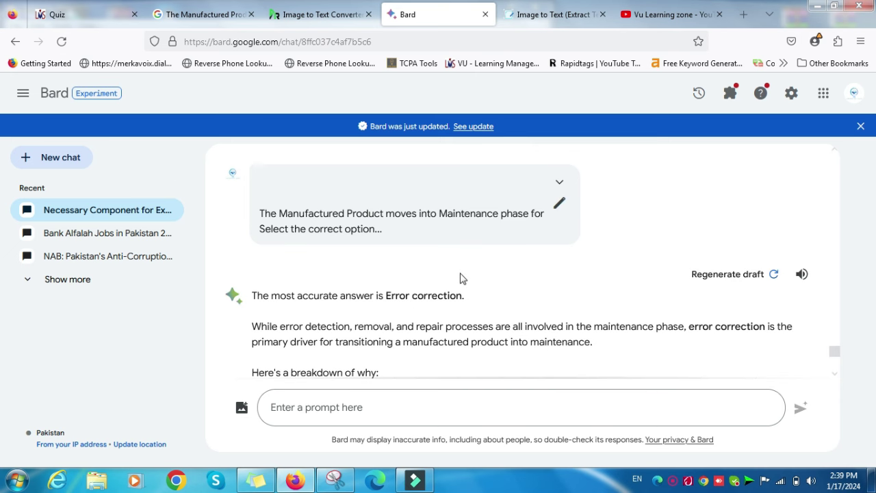
Select Error correction as question 4's answer and save it.
click(87, 12)
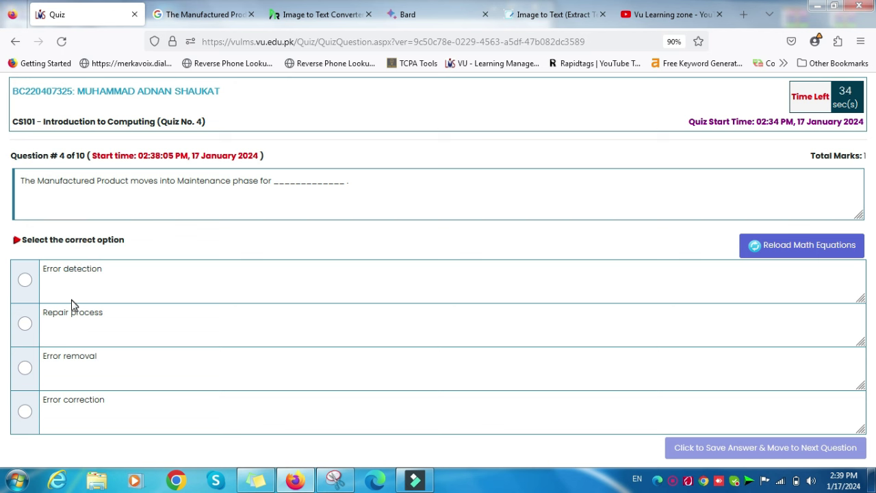
click(25, 412)
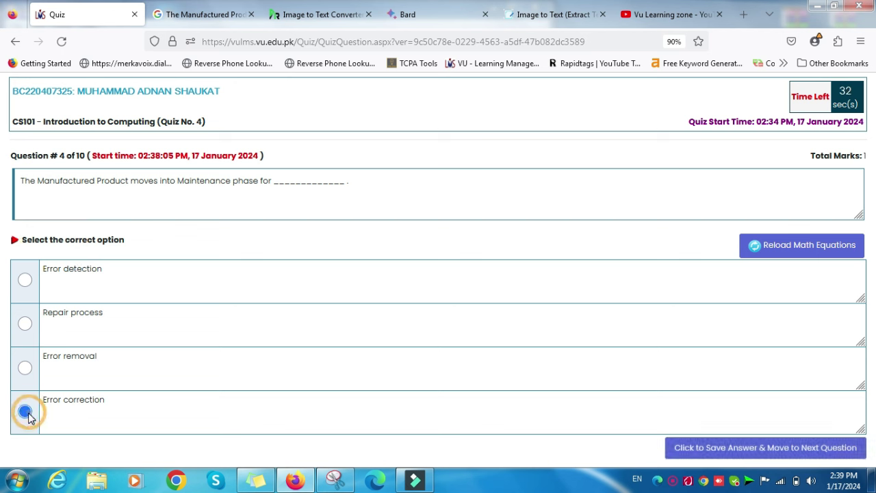
click(677, 448)
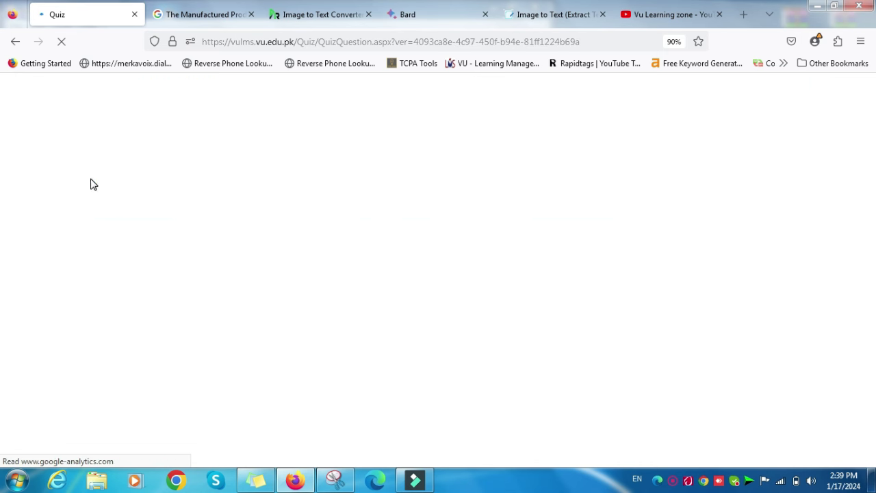
Snip question 5 and its four options with the Snipping Tool.
click(332, 481)
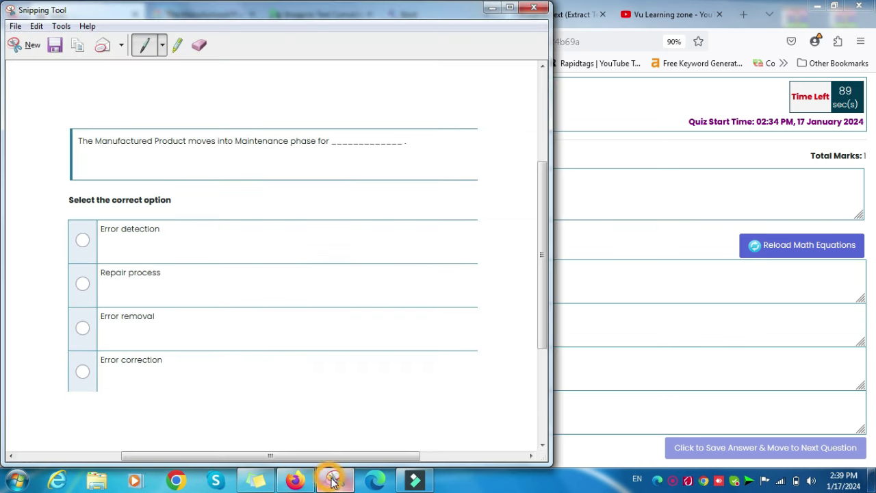
click(30, 44)
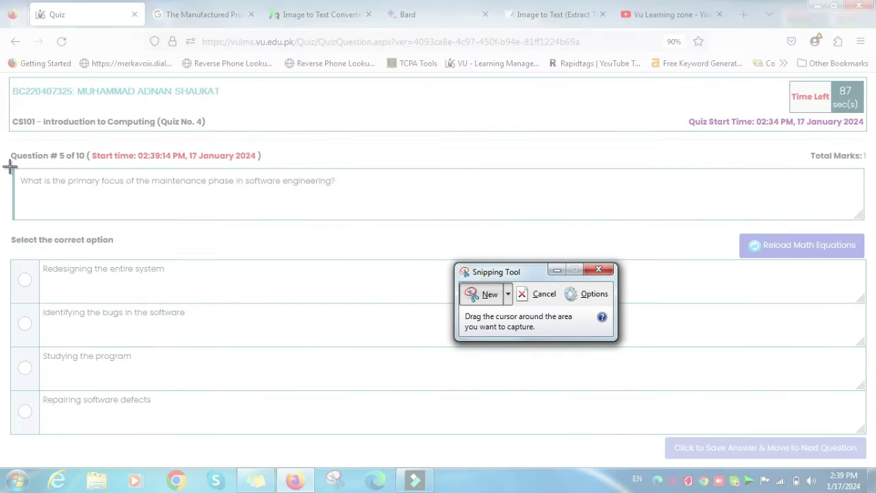
drag(3, 163, 368, 425)
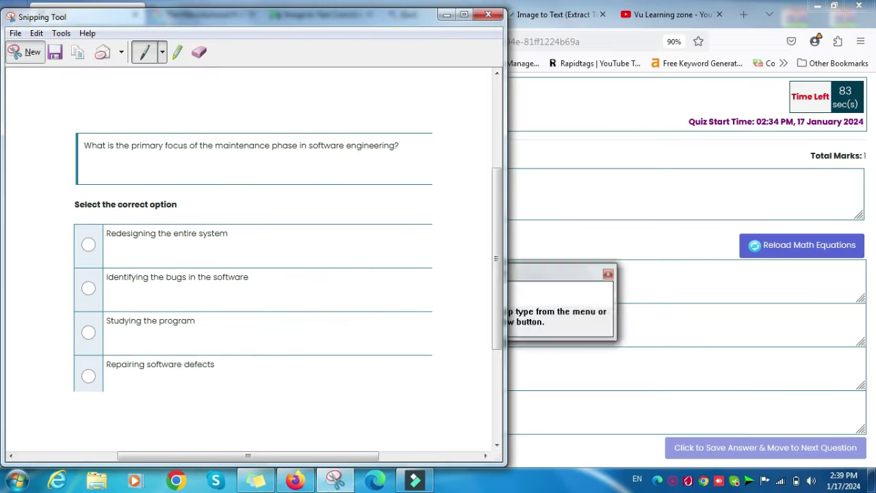
click(555, 95)
Paste the question 5 snip into imagetotext.info and submit it for extraction.
click(208, 15)
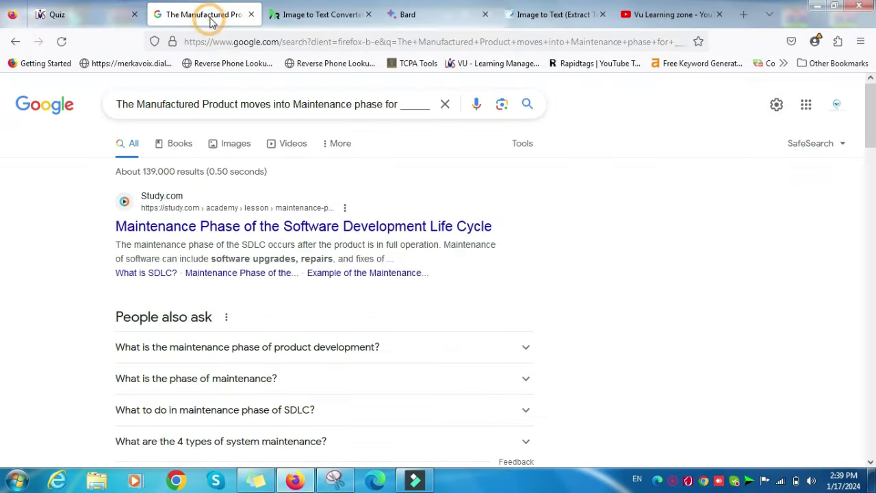
click(469, 17)
click(567, 14)
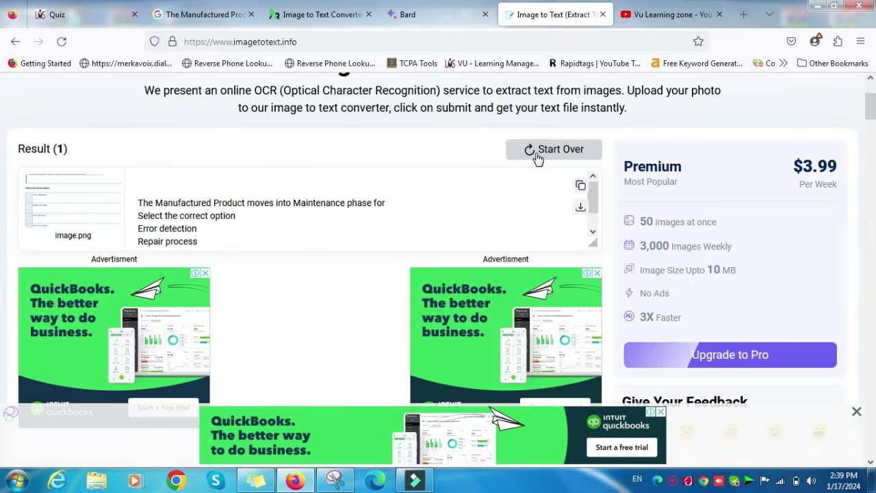
click(560, 150)
key(ctrl+v)
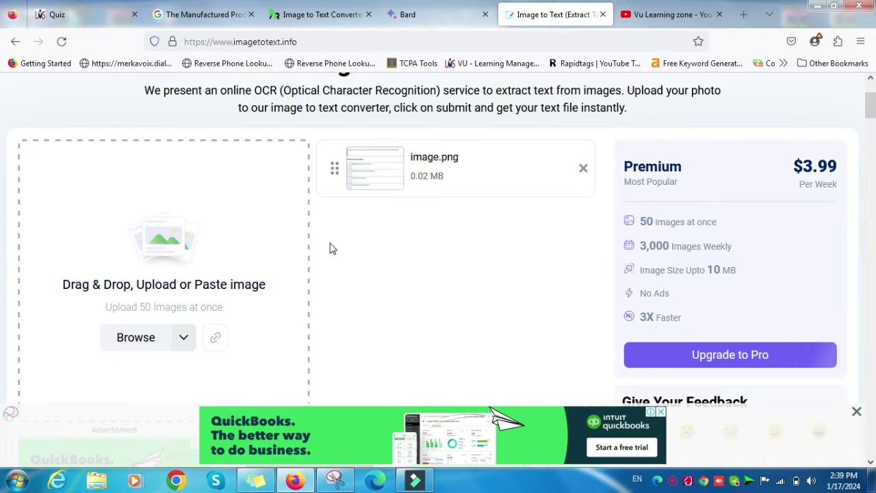
scroll(335, 274, down, 3)
click(331, 271)
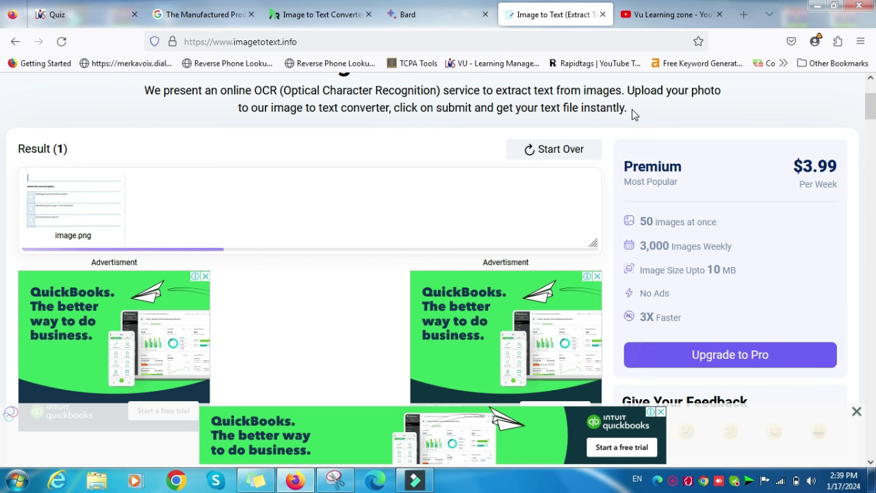
Copy question 5's extracted text to Bard and save 'Identifying the bugs in the software' as the answer.
click(621, 108)
drag(621, 108, 436, 111)
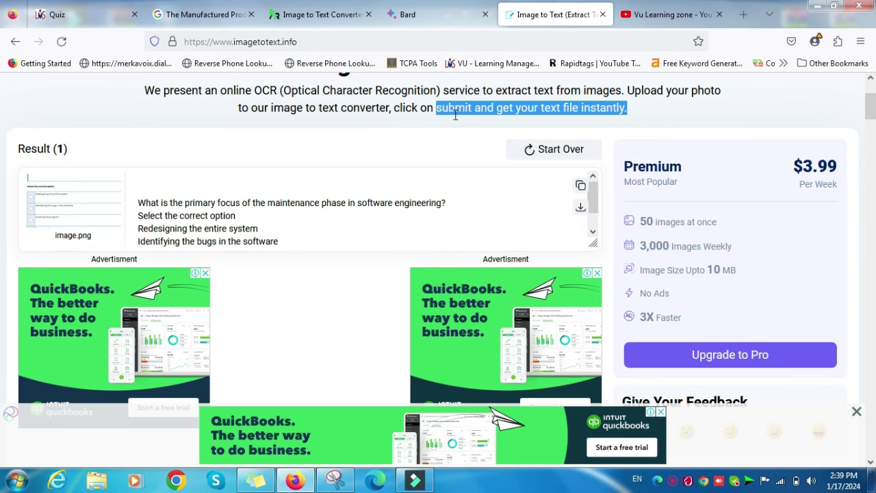
click(580, 189)
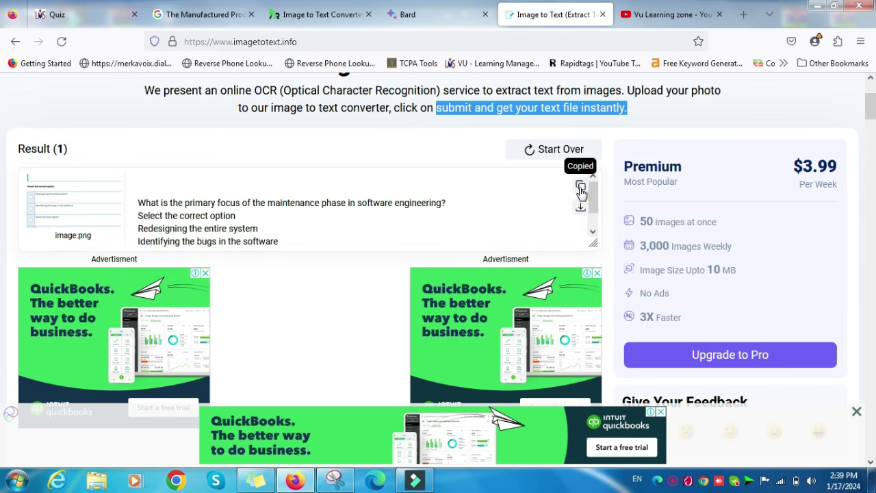
click(431, 14)
click(408, 408)
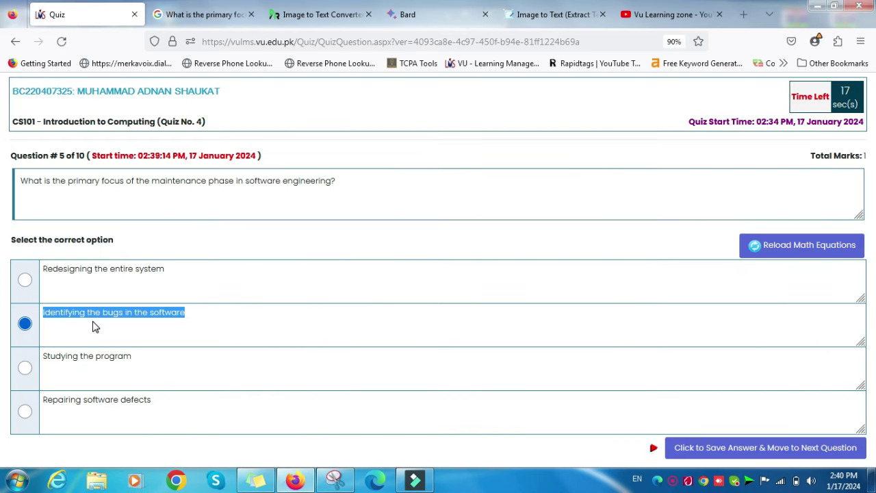
click(693, 449)
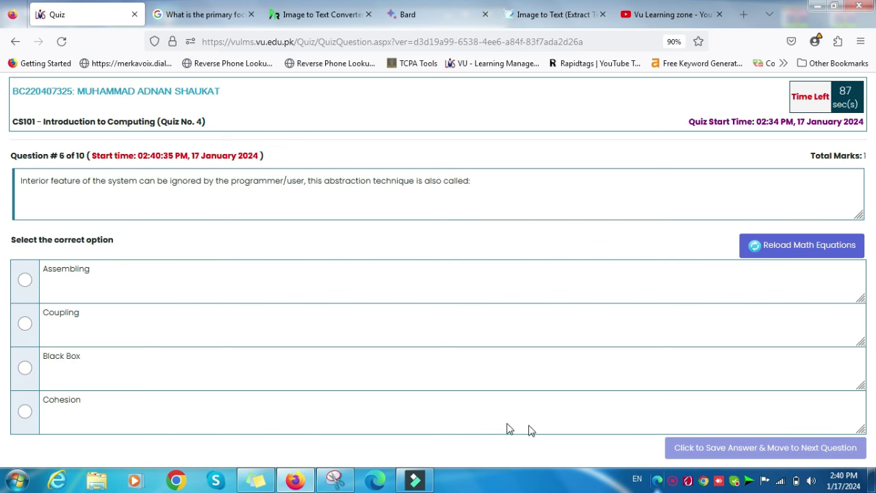
Snip quiz question 6 and its four options with the Snipping Tool.
click(342, 477)
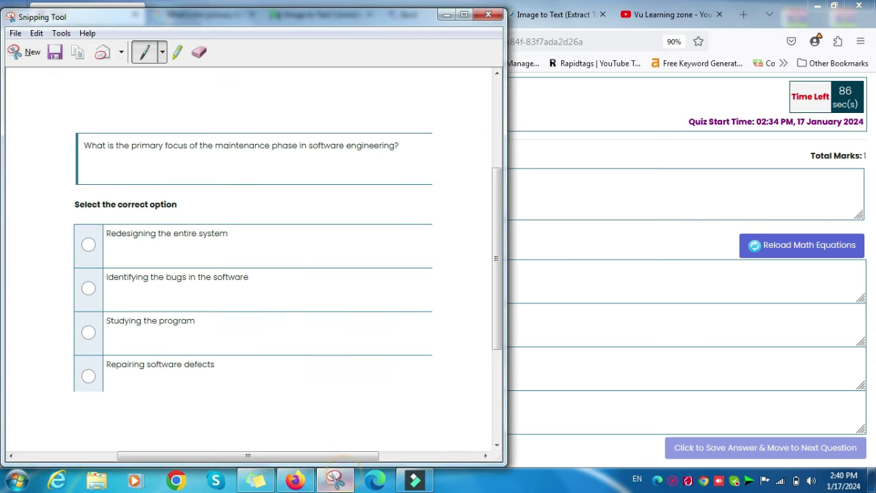
click(23, 59)
drag(10, 163, 515, 419)
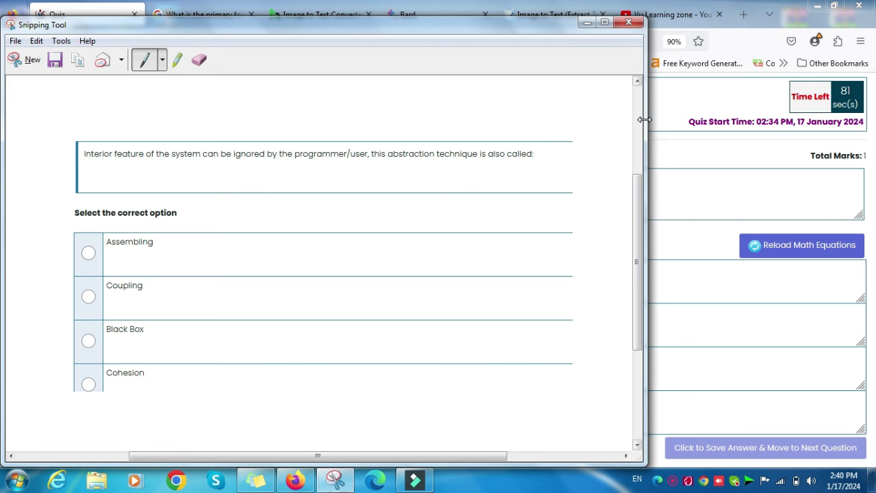
Start over on imagetotext.info and submit the question 6 snip for text extraction.
click(665, 170)
click(559, 156)
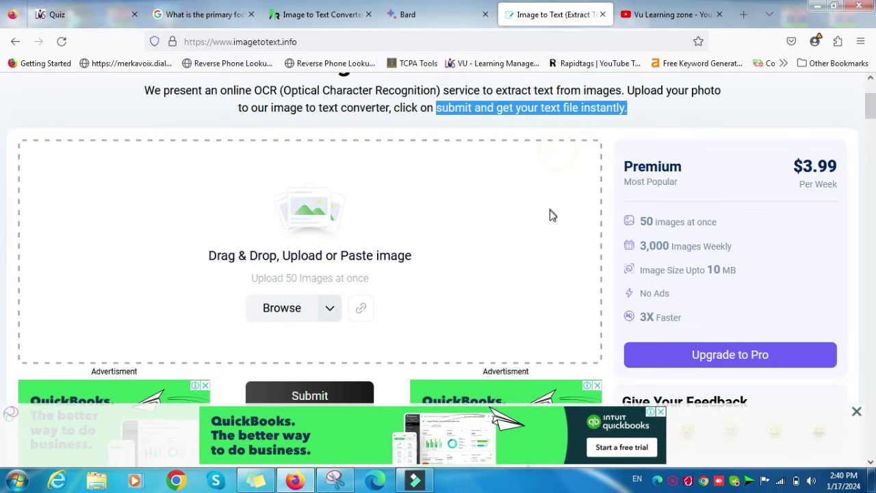
scroll(356, 268, down, 3)
click(310, 258)
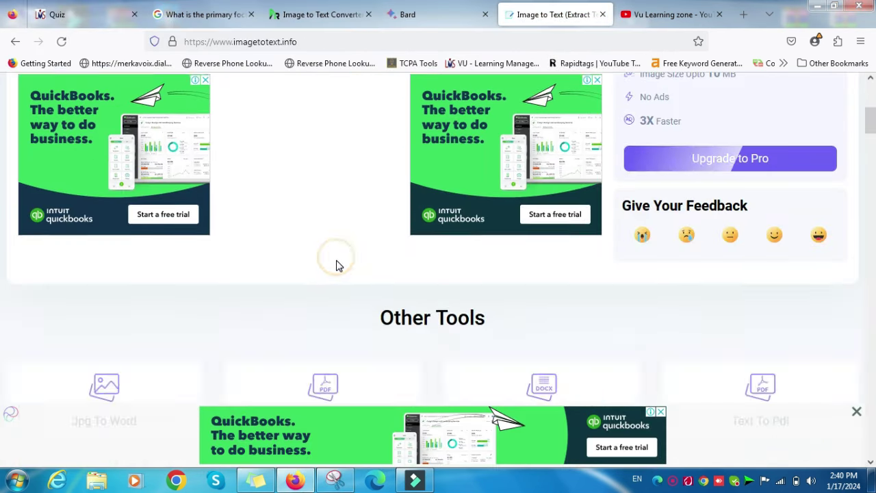
right_click(680, 477)
click(682, 465)
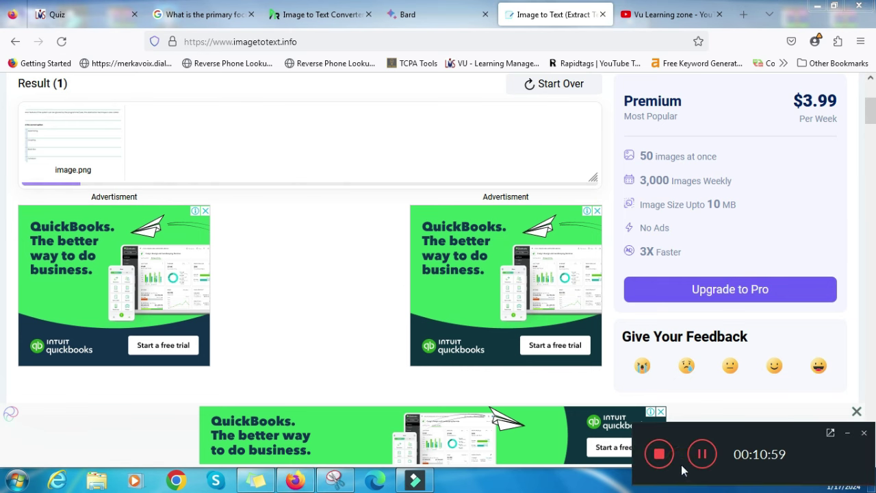